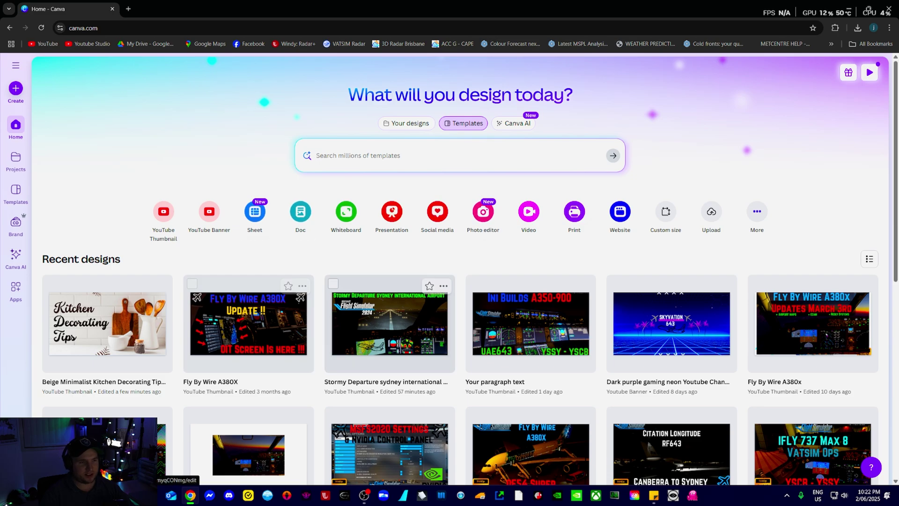
Look at the Canva AI page and return to the home page
click(513, 122)
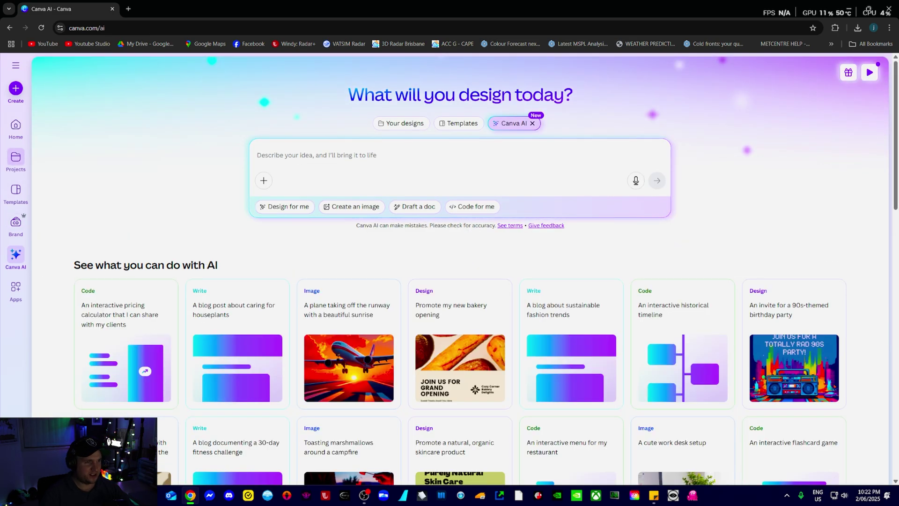
click(15, 159)
click(15, 126)
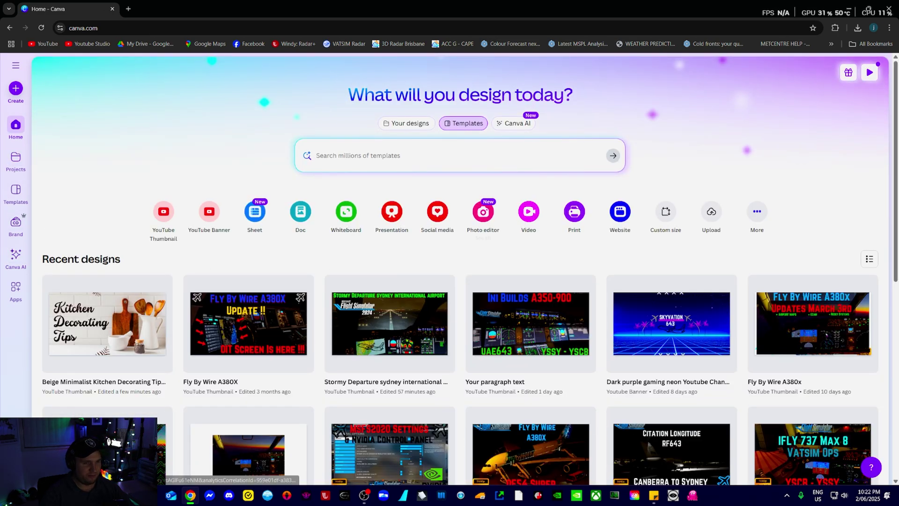
Examine earlier flight simulator thumbnails, including the Ini Builds A350-900 design, and return to the home page
middle_click(248, 323)
scroll(248, 323, down, 1)
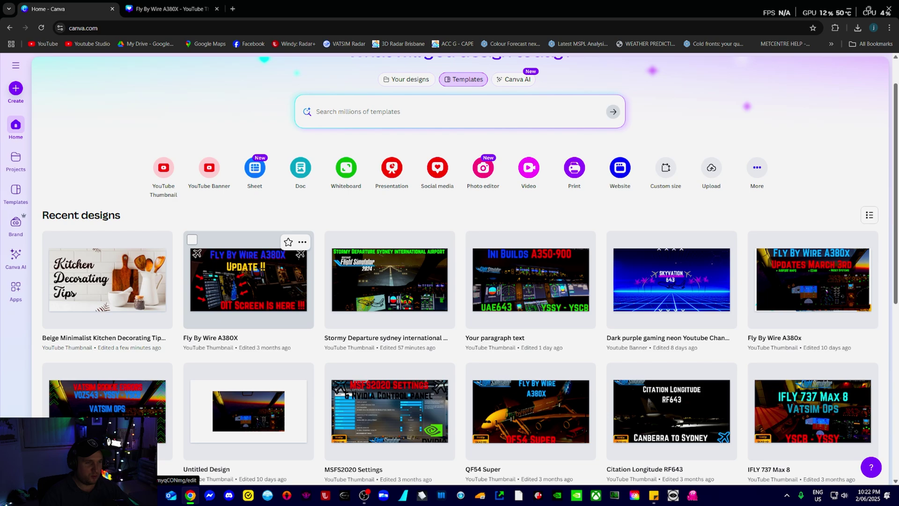
click(531, 280)
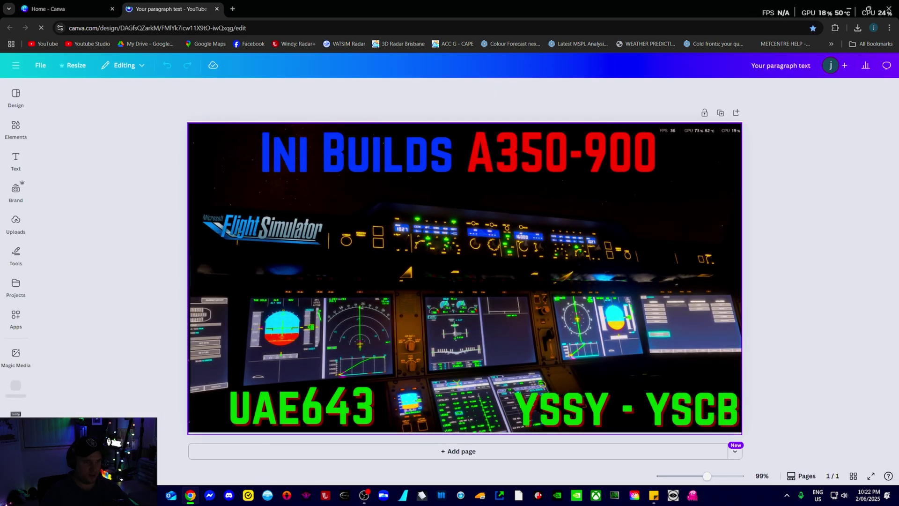
click(469, 276)
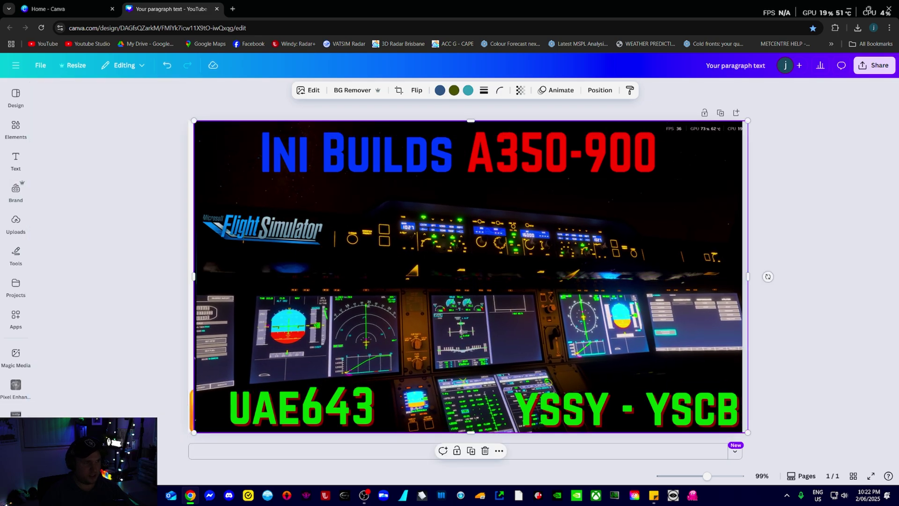
click(15, 65)
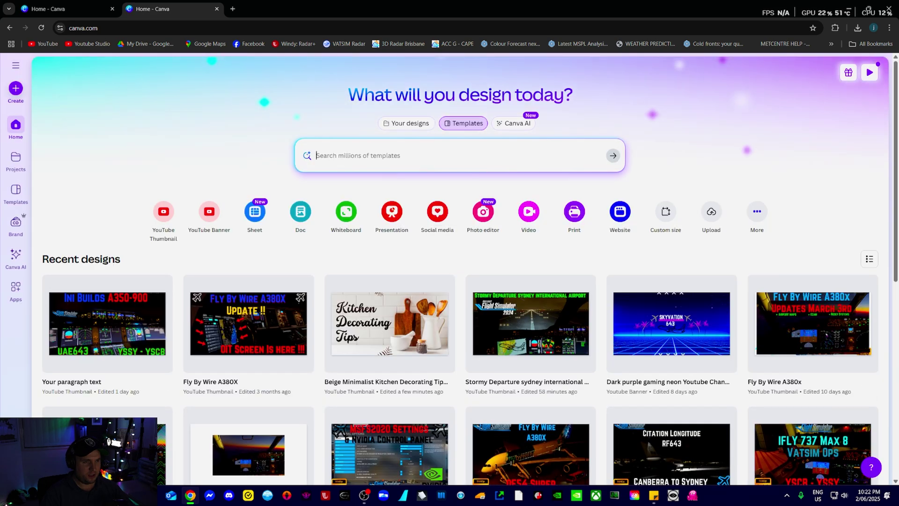
Create a new blank YouTube Thumbnail design and clear the template suggestions from view
click(164, 211)
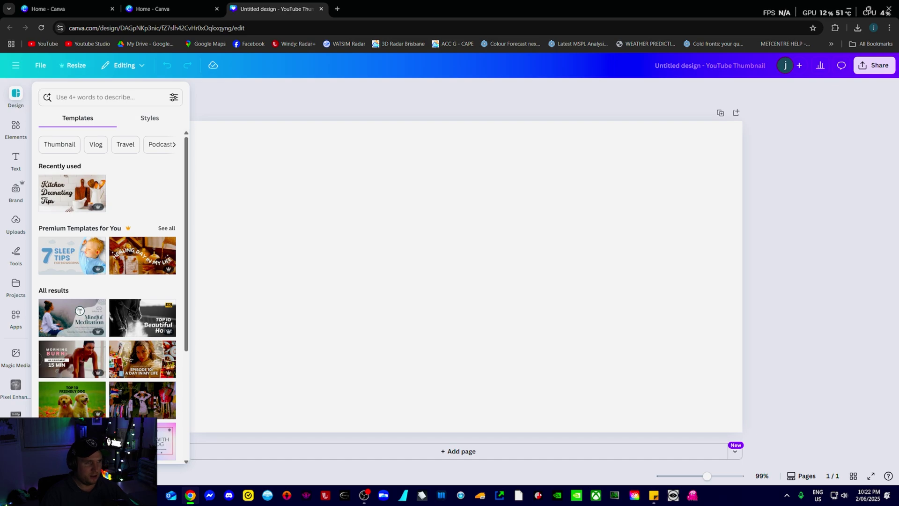
click(465, 276)
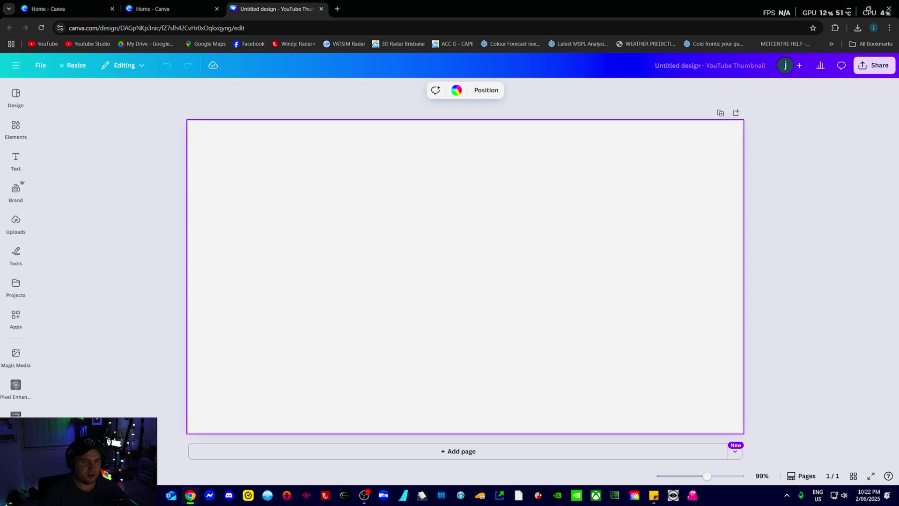
Add the parked helicopter picture from the Screenshots folder to the page and enlarge it to fill the whole thumbnail
drag(898, 209, 395, 121)
scroll(390, 260, up, 8)
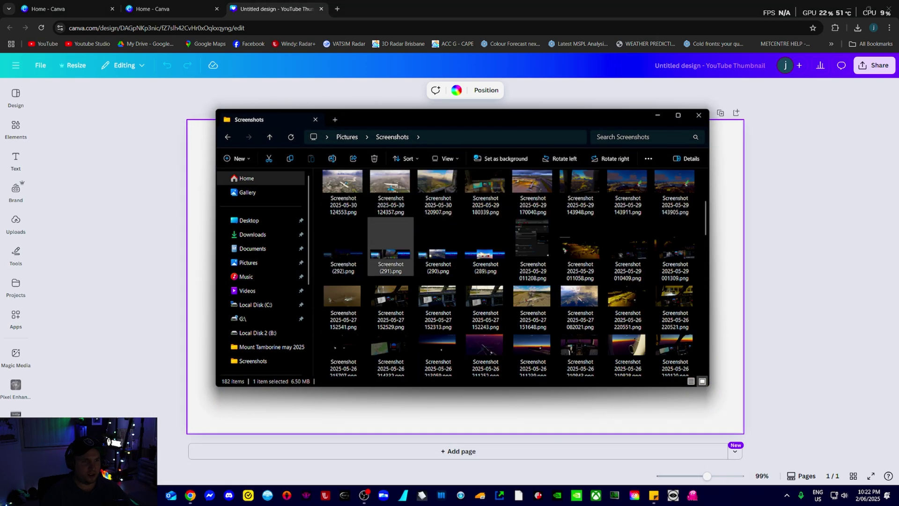
scroll(515, 271, down, 10)
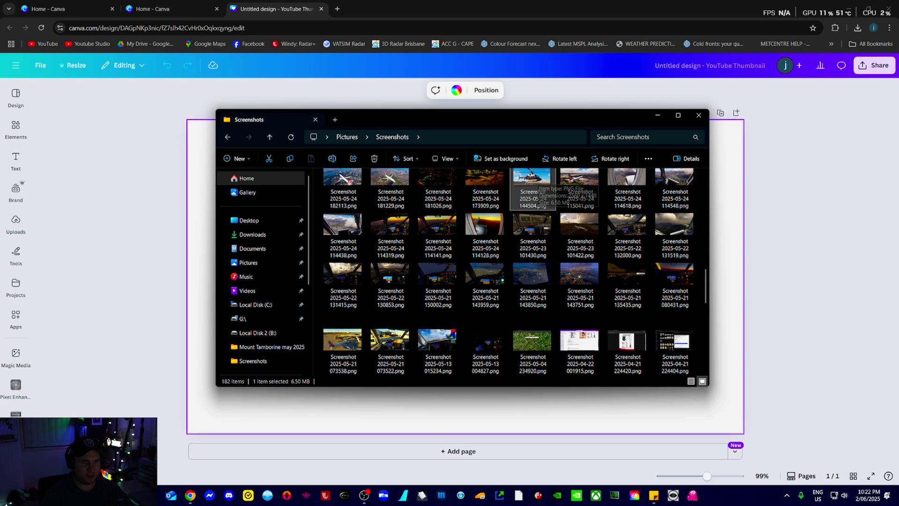
drag(551, 119, 492, 268)
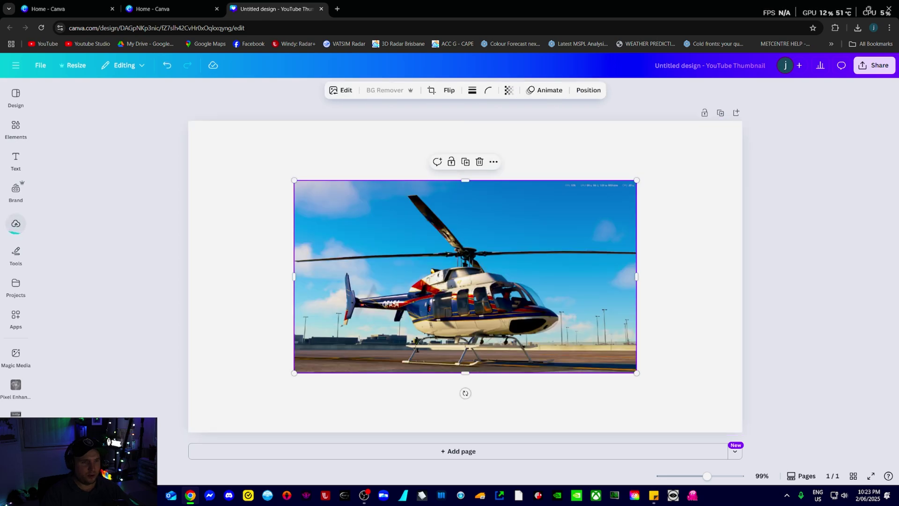
drag(294, 180, 188, 121)
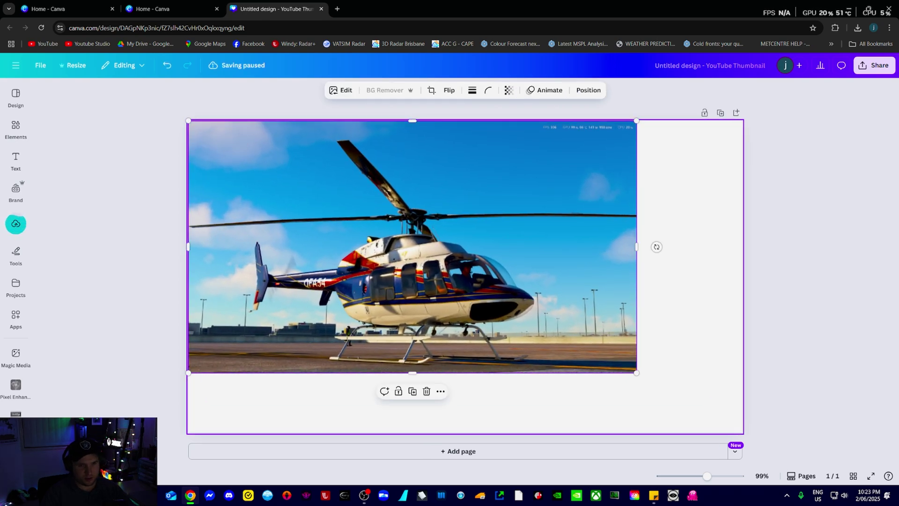
drag(636, 372, 743, 432)
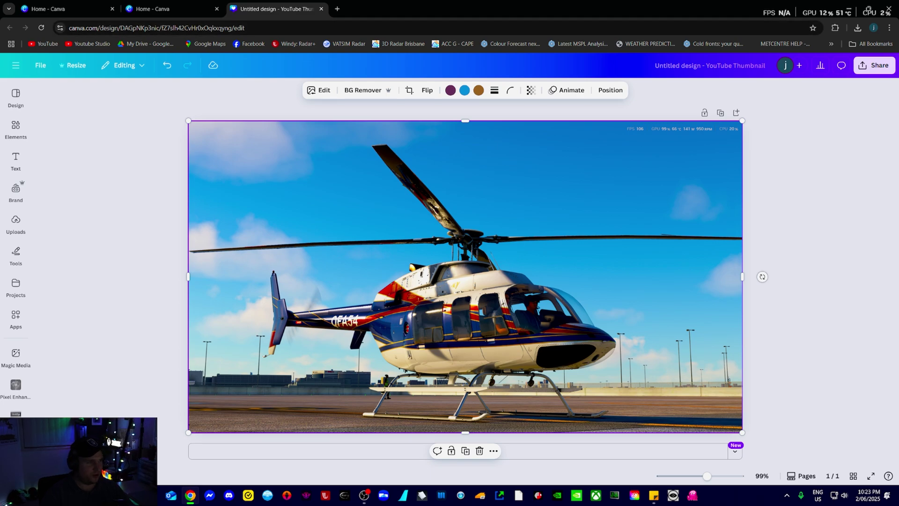
Add a text box reading "please like and subscribe" and make it bold, italic and underlined
click(16, 159)
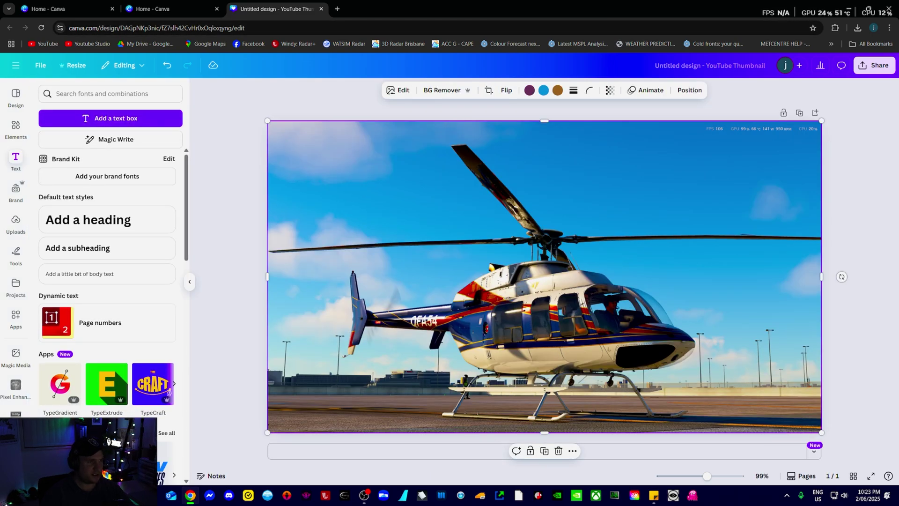
click(110, 118)
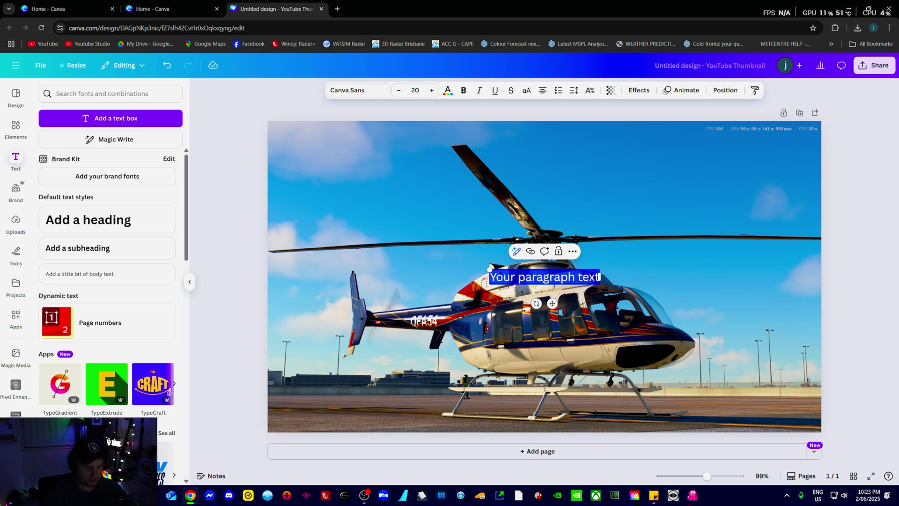
text(We and subsv)
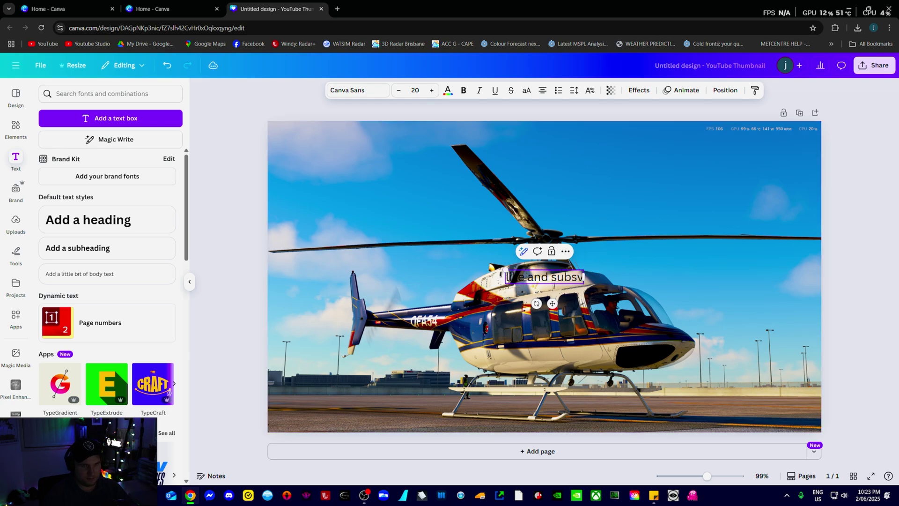
key(BackSpace)
text(cribe)
key(ctrl+a)
key(ctrl+b)
key(ctrl+i)
key(ctrl+u)
Replace the text box content with "Flight sim 2020 helicopter tour"
text(Flight)
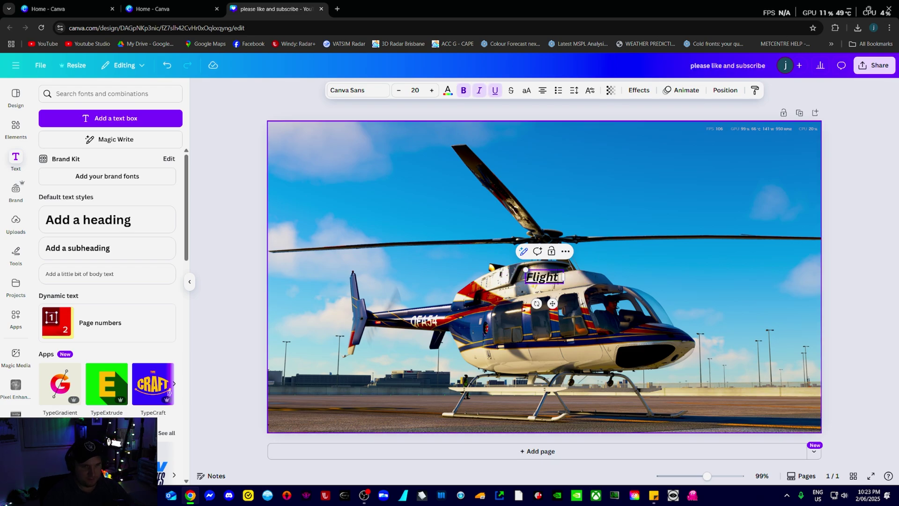
text( sim 2020 hell)
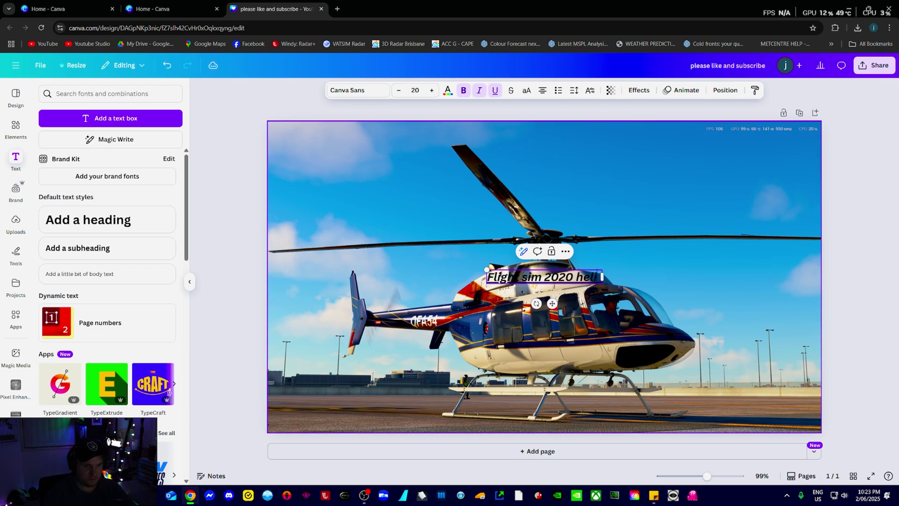
key(BackSpace)
text(ico)
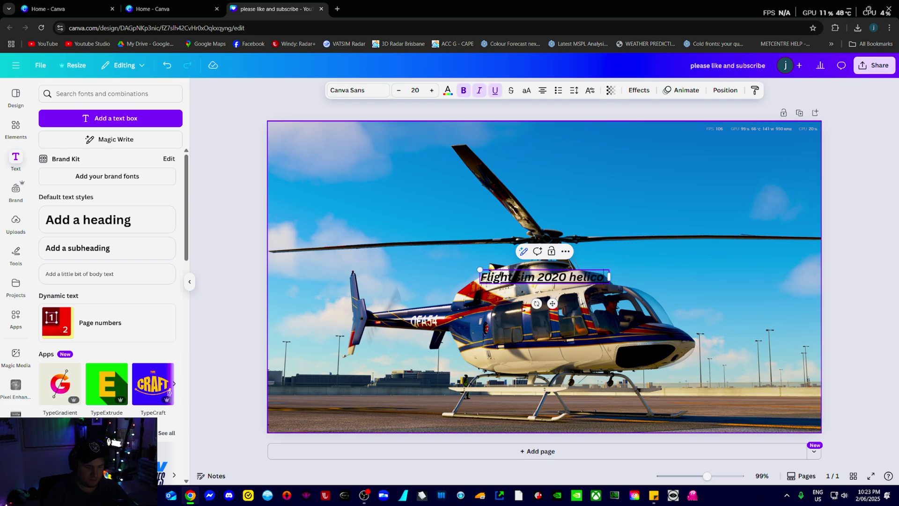
text(pter toue)
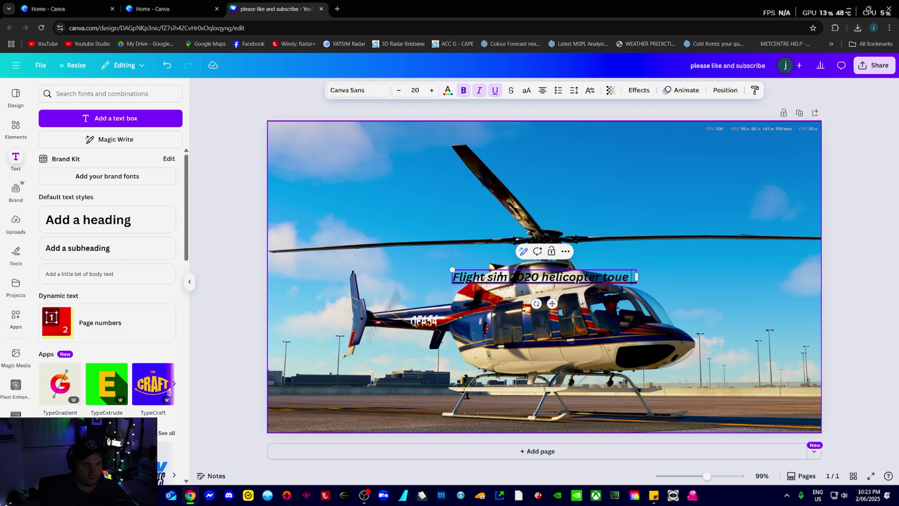
key(BackSpace)
text(r)
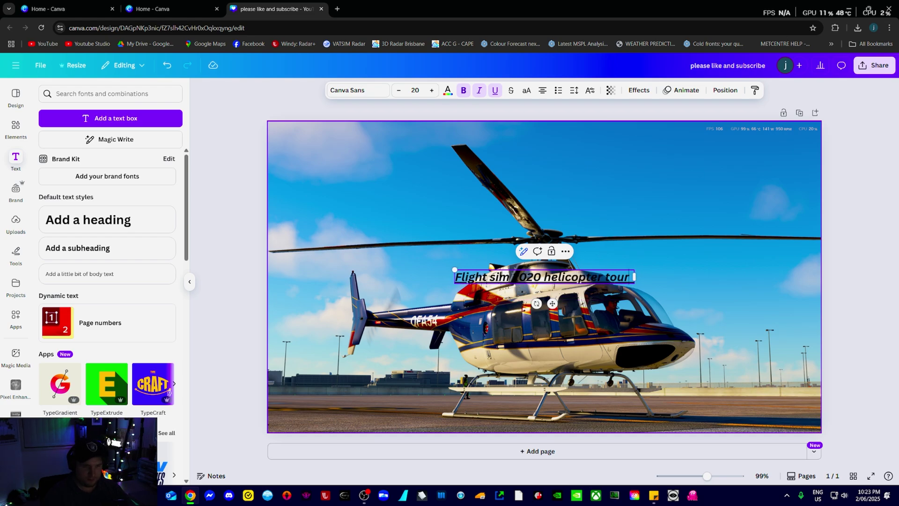
Move the title text up into the sky area near the upper edge of the picture, above the rotor hub
click(562, 338)
click(562, 277)
drag(562, 277, 482, 159)
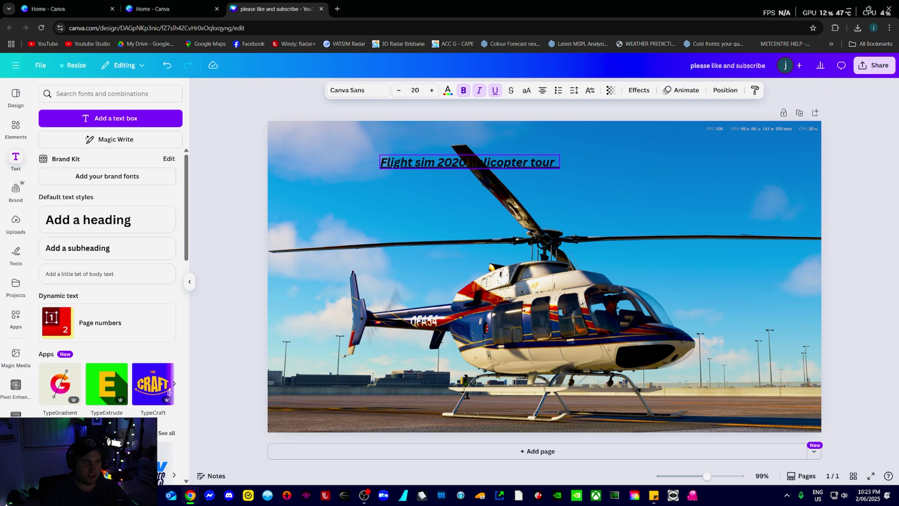
Try several green and blue solid colours on the title text, ending with cyan
click(447, 90)
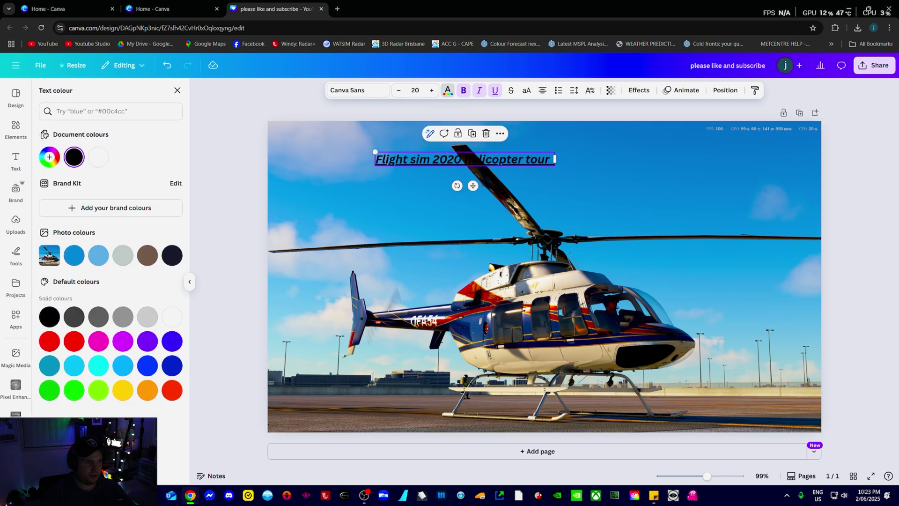
click(98, 390)
click(74, 390)
click(122, 365)
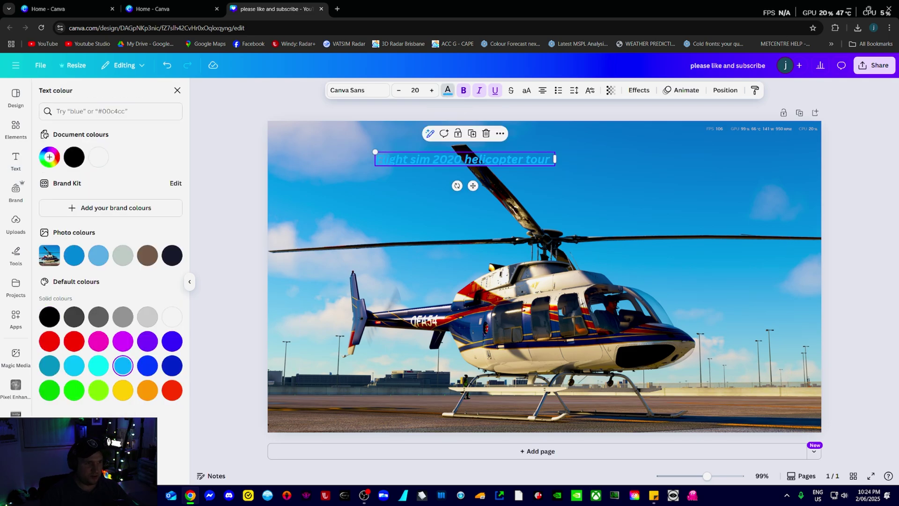
click(74, 365)
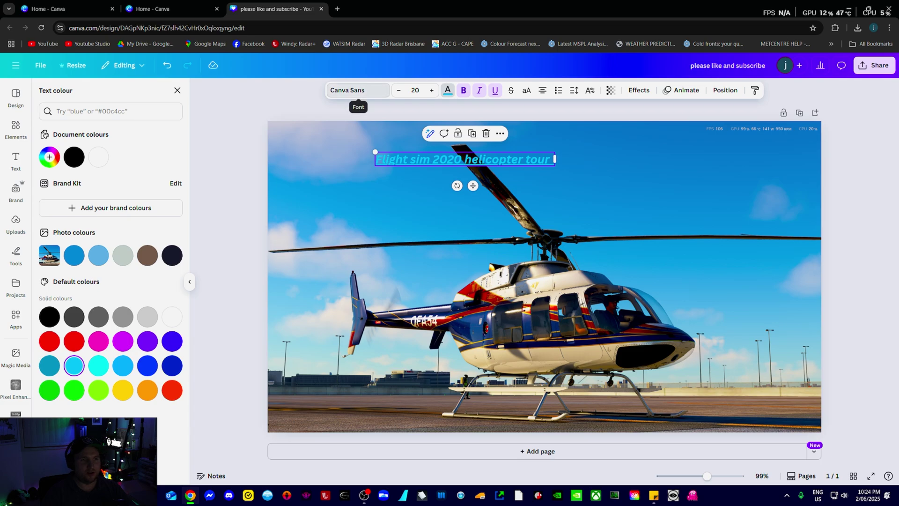
Change the title's font to Norwester and its text colour to lime green
click(358, 90)
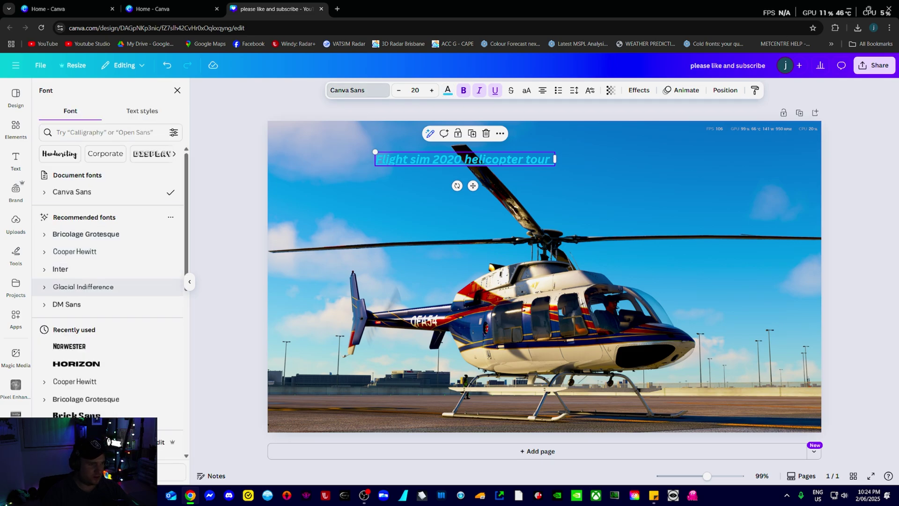
scroll(107, 287, down, 1)
click(69, 302)
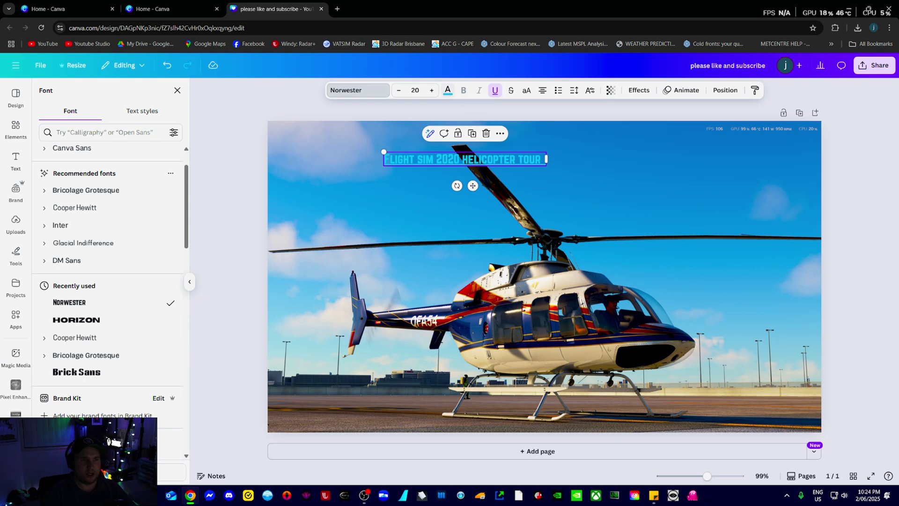
click(448, 90)
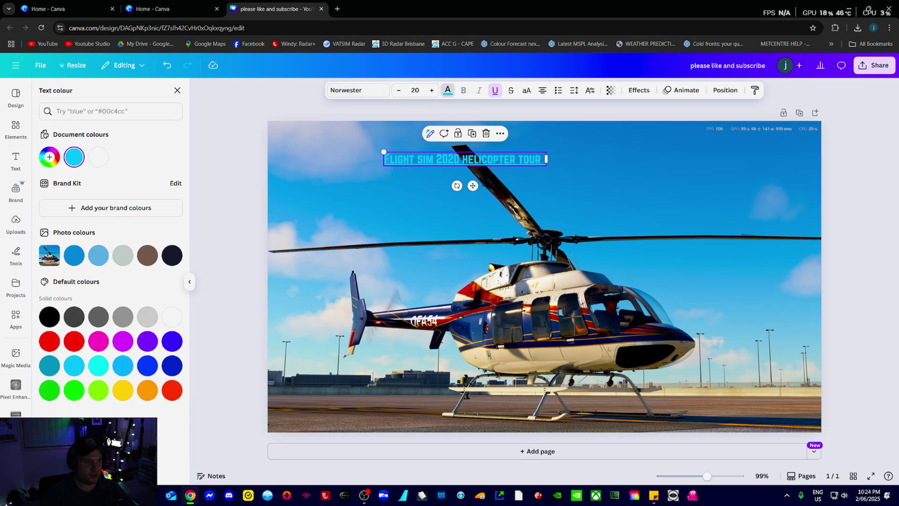
click(98, 390)
click(15, 159)
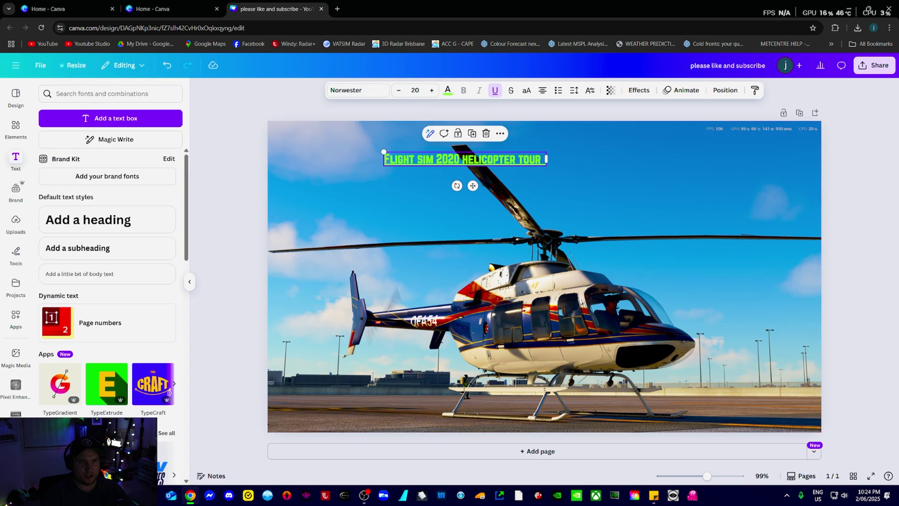
Try the Outline effect on the title and apply the Shadow effect instead
click(639, 90)
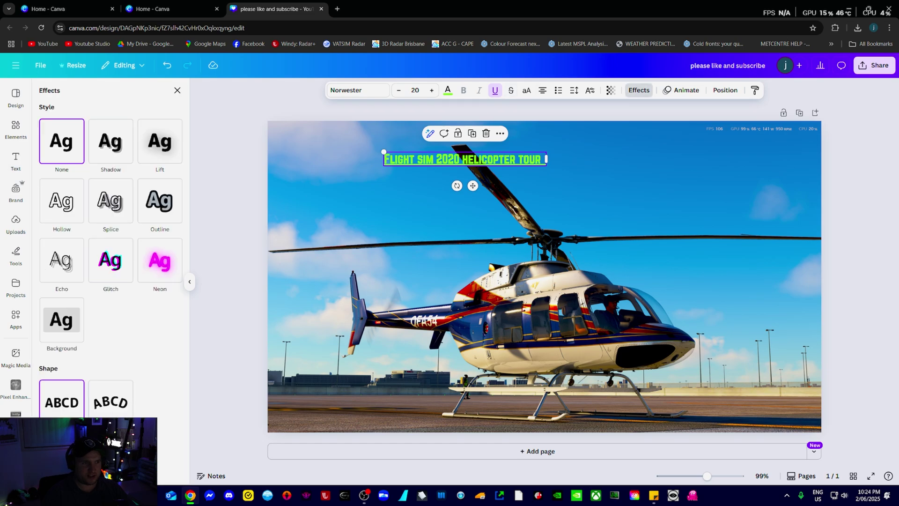
click(154, 201)
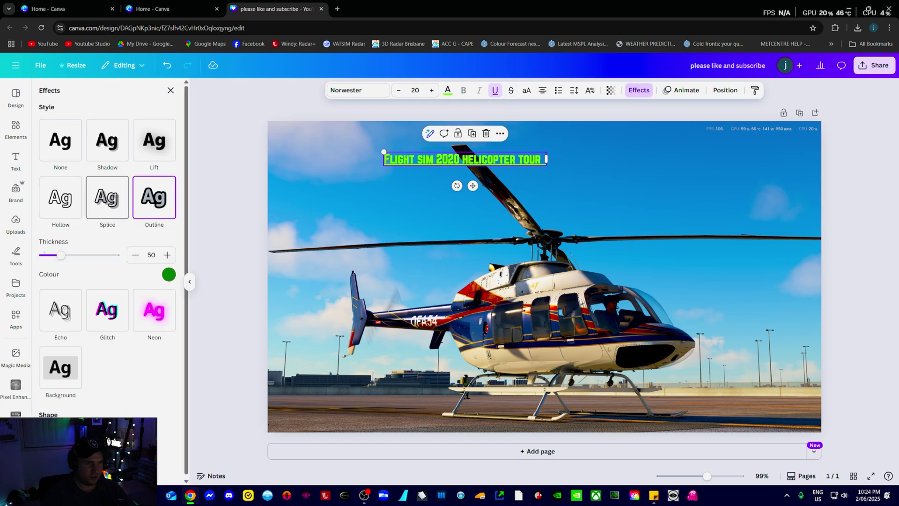
click(107, 197)
click(107, 140)
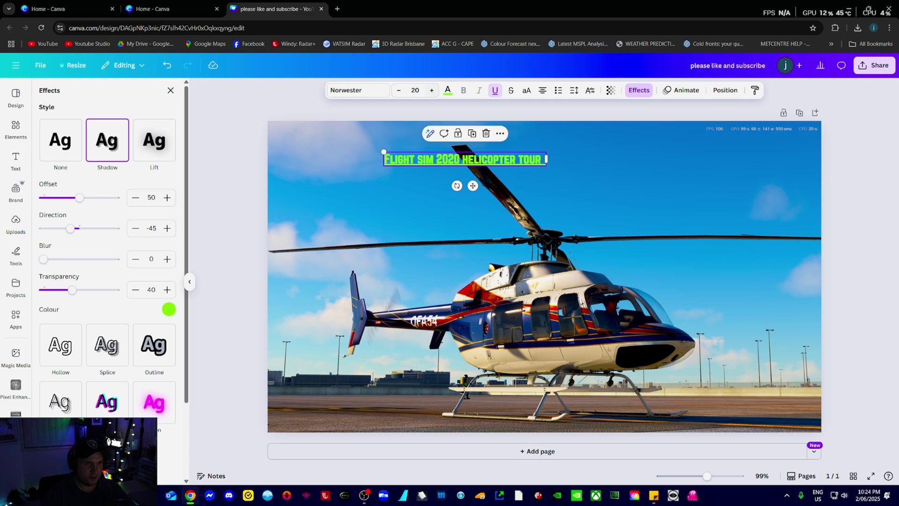
Enlarge the title text, trying font size 104 and settling on 80
click(415, 90)
scroll(412, 234, down, 3)
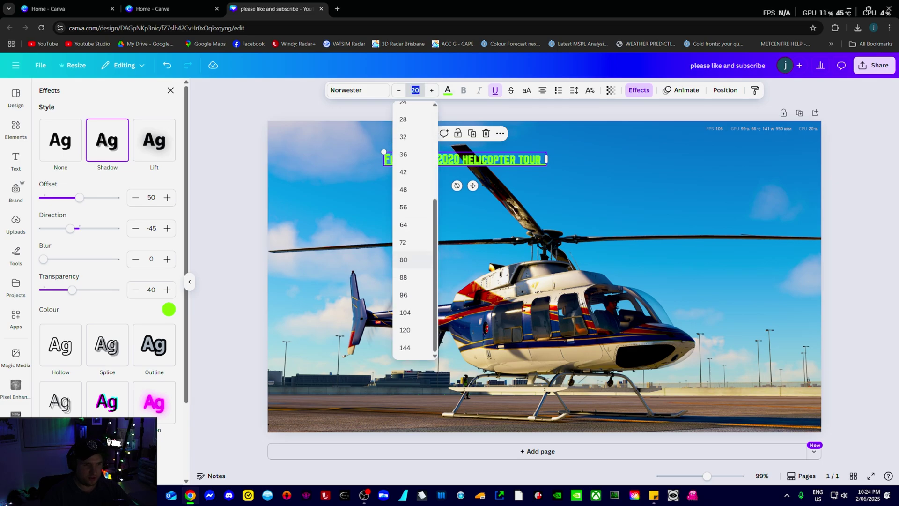
click(403, 311)
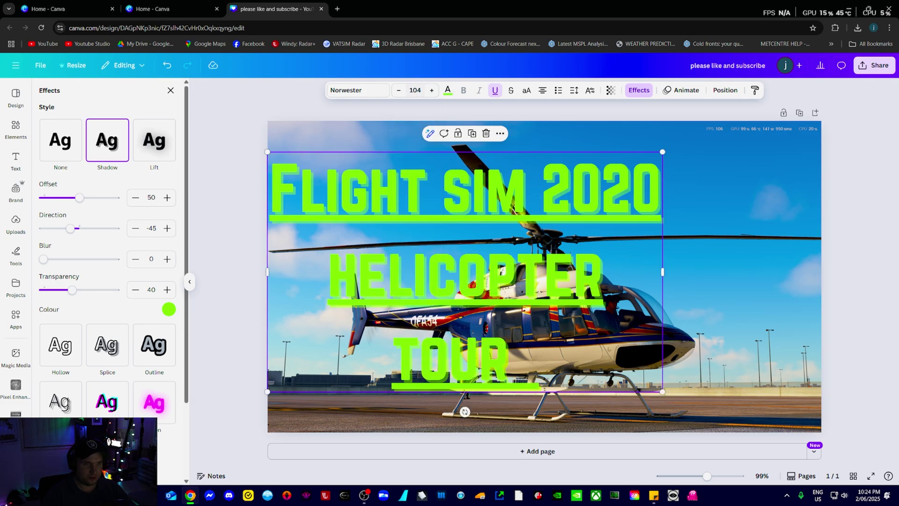
click(415, 90)
click(412, 260)
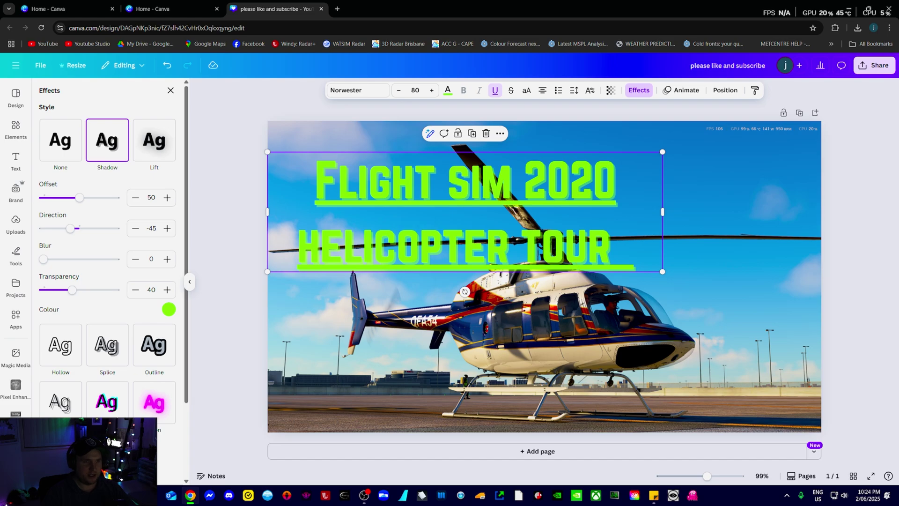
Move the title to the upper centre of the image and try Shadow offset 41 and the None and Lift effects
drag(465, 212, 550, 192)
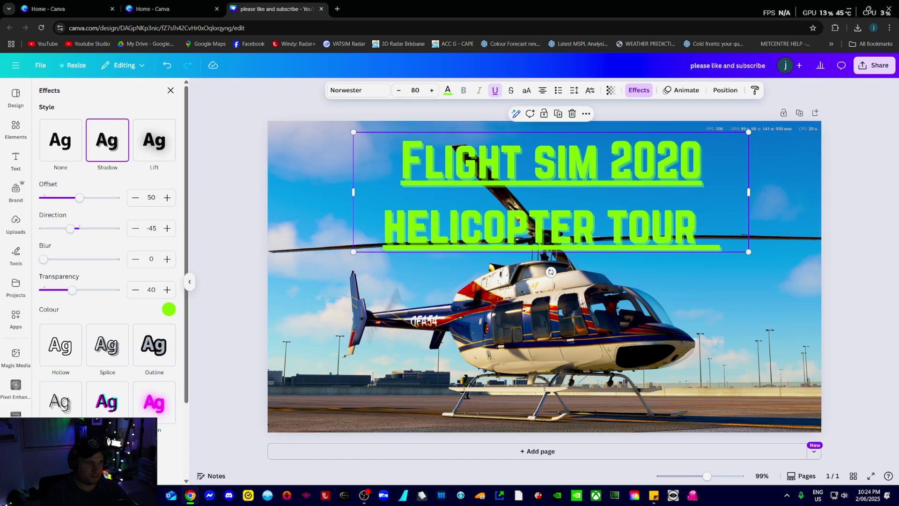
mouse_move(80, 197)
mouse_down()
mouse_move(56, 197)
mouse_move(97, 197)
mouse_move(44, 197)
mouse_move(103, 197)
mouse_move(73, 197)
mouse_up()
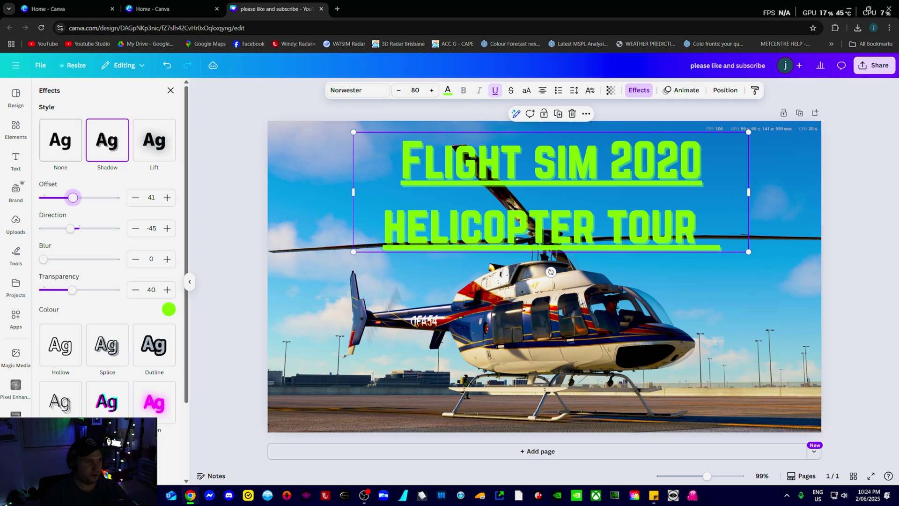
click(60, 140)
click(154, 140)
click(111, 141)
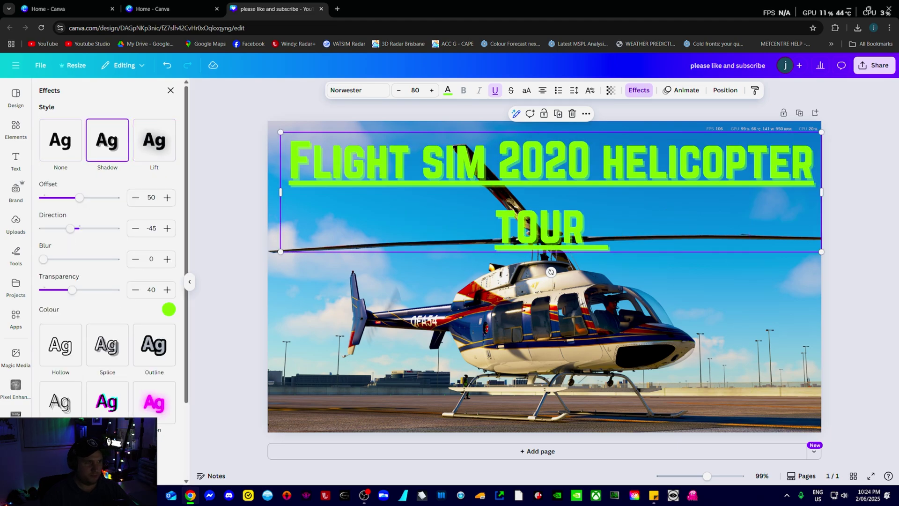
Apply the Neon effect to the title and change its text colour to red
click(154, 402)
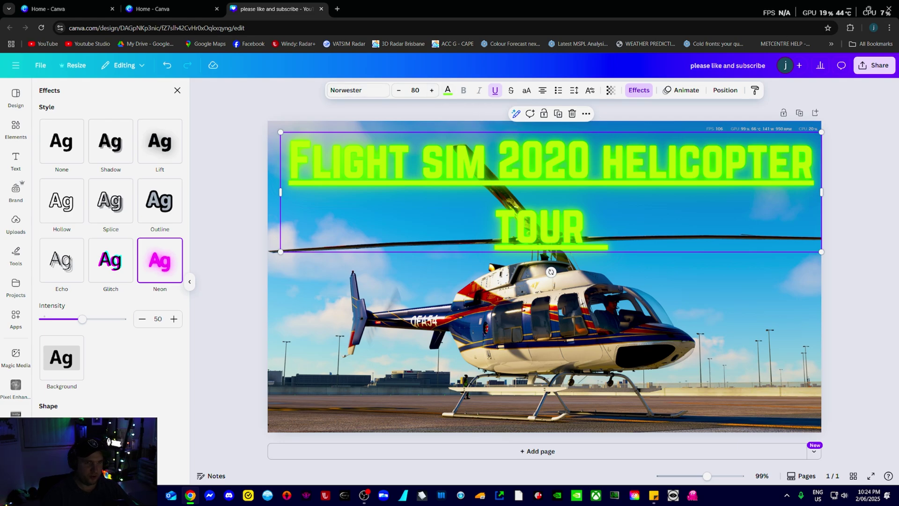
click(447, 90)
click(74, 341)
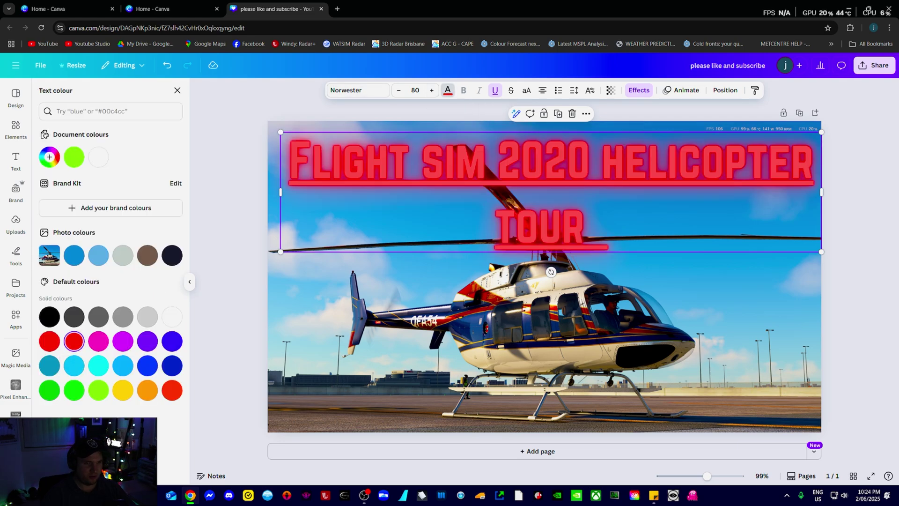
Set the title's font size to 50 and position it on one line near the image's upper edge
click(415, 90)
key(Return)
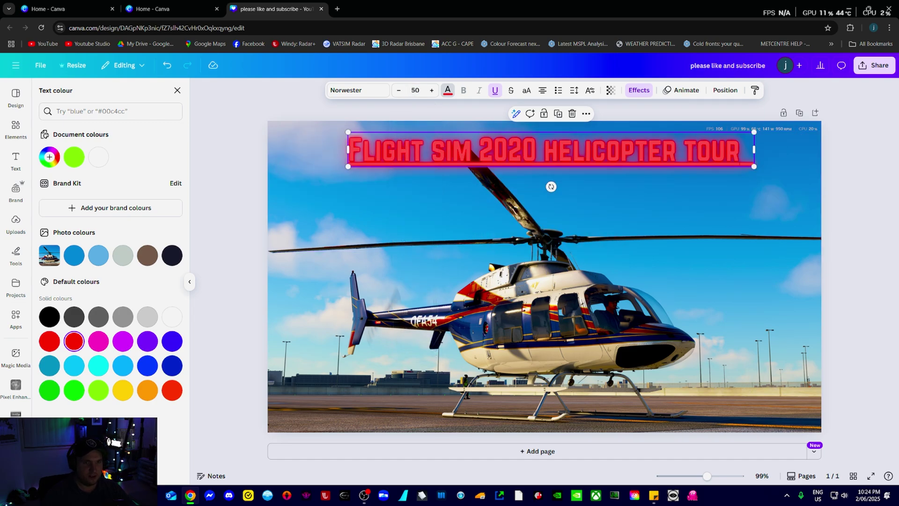
mouse_move(551, 150)
mouse_down()
mouse_move(551, 142)
mouse_move(541, 147)
mouse_move(552, 148)
mouse_move(545, 157)
mouse_up()
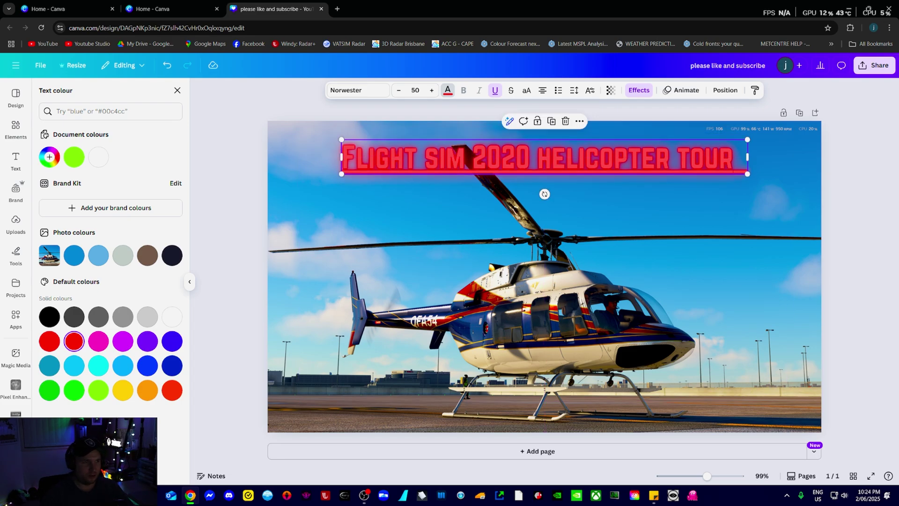
Duplicate the title, place the copy slightly below the original and send it backward one layer
key(ctrl+d)
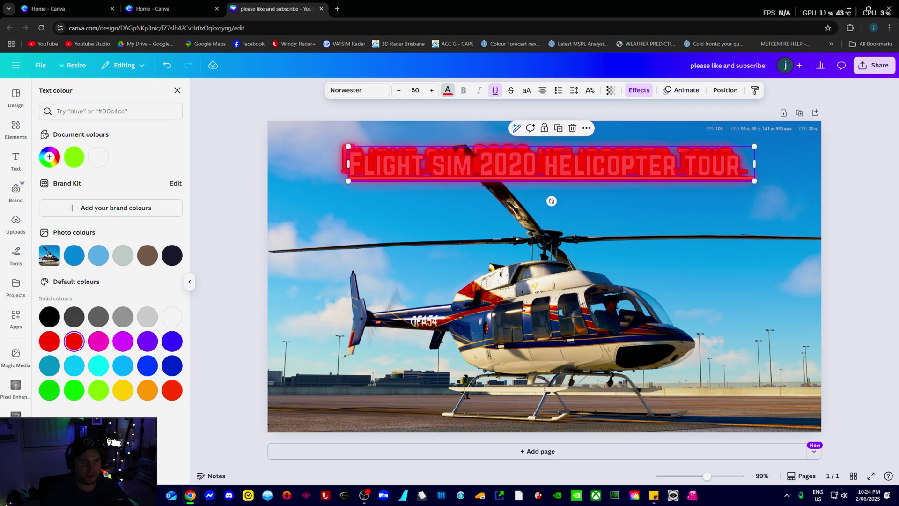
drag(471, 169, 464, 174)
right_click(464, 174)
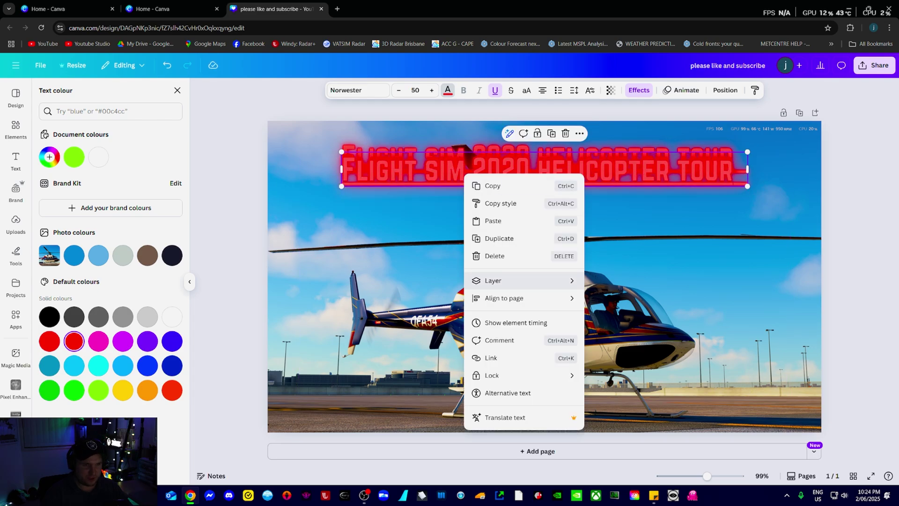
mouse_move(506, 281)
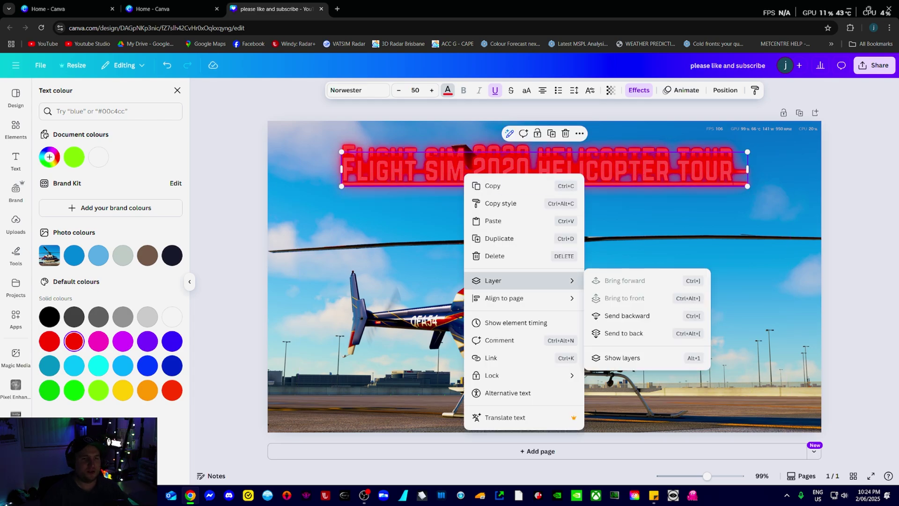
click(627, 315)
Show the layer list, swap the order of the two titles and move one copy clear below the other
right_click(525, 164)
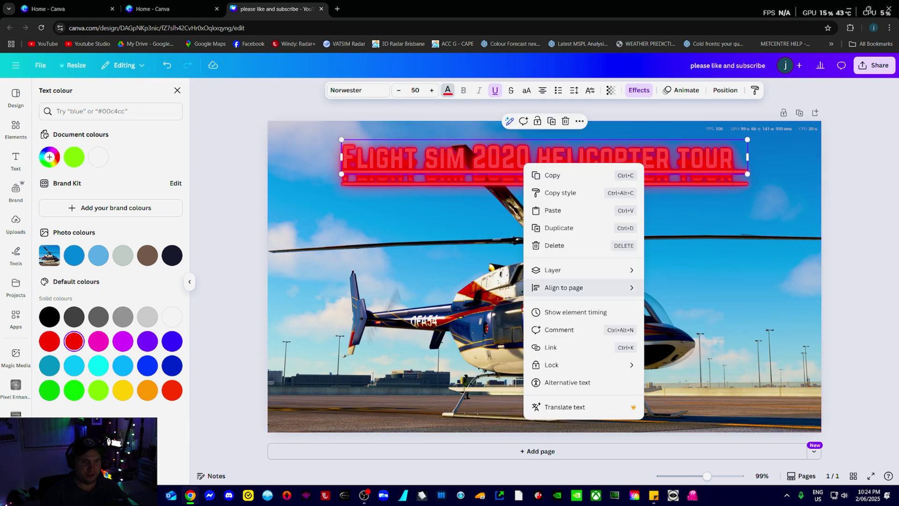
mouse_move(552, 270)
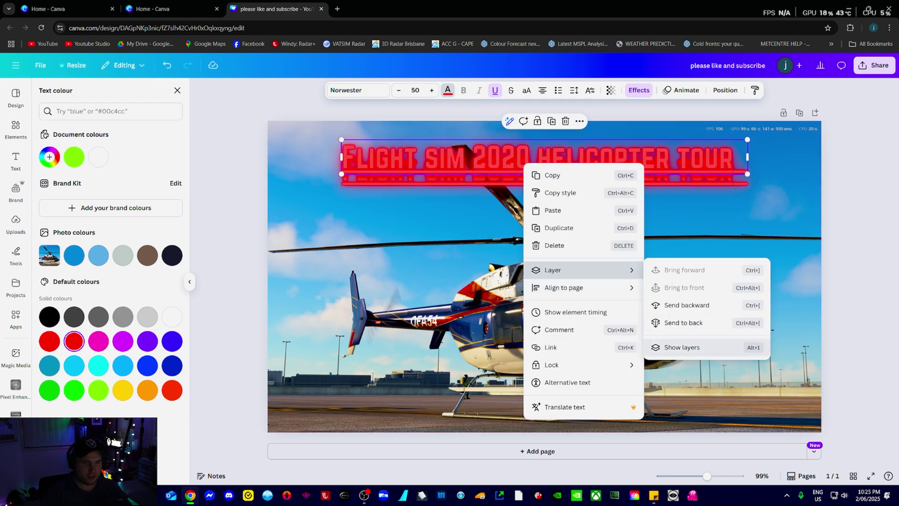
click(656, 347)
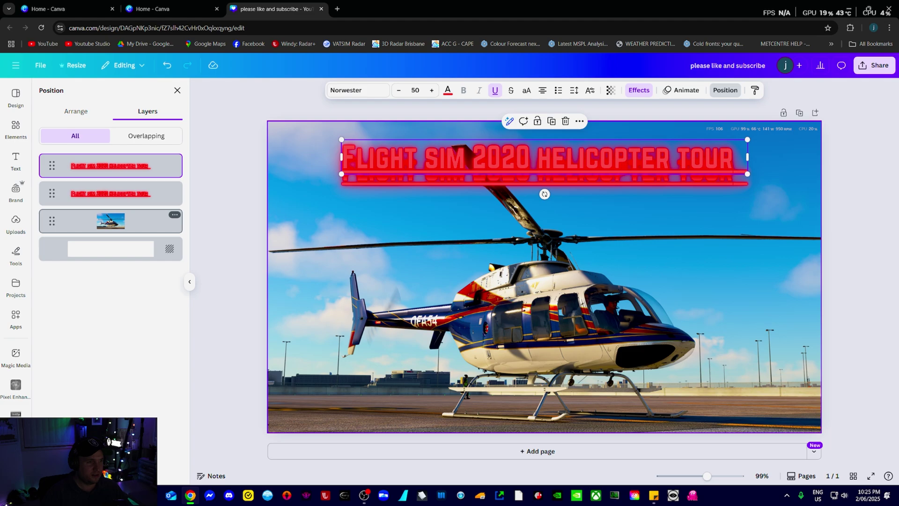
drag(110, 220, 110, 193)
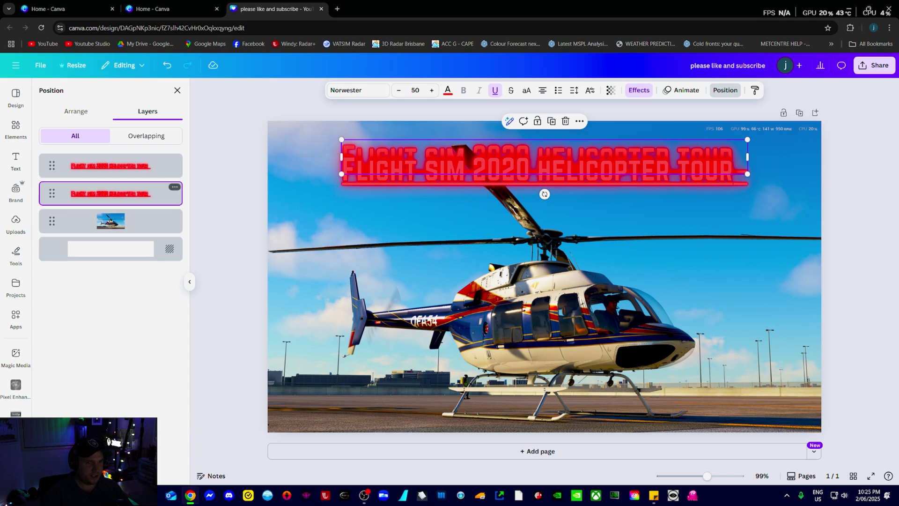
drag(544, 168, 541, 198)
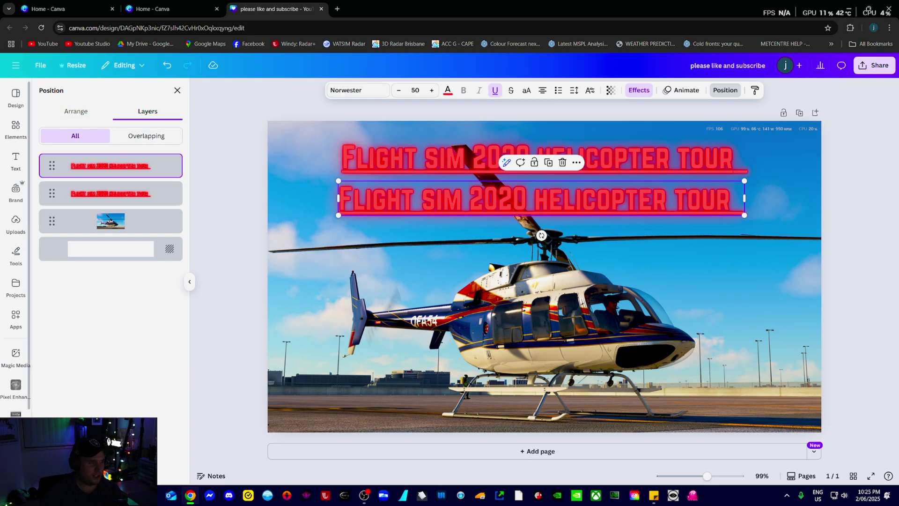
Open the elements library, move the duplicate title down towards the rotor and delete it
click(15, 192)
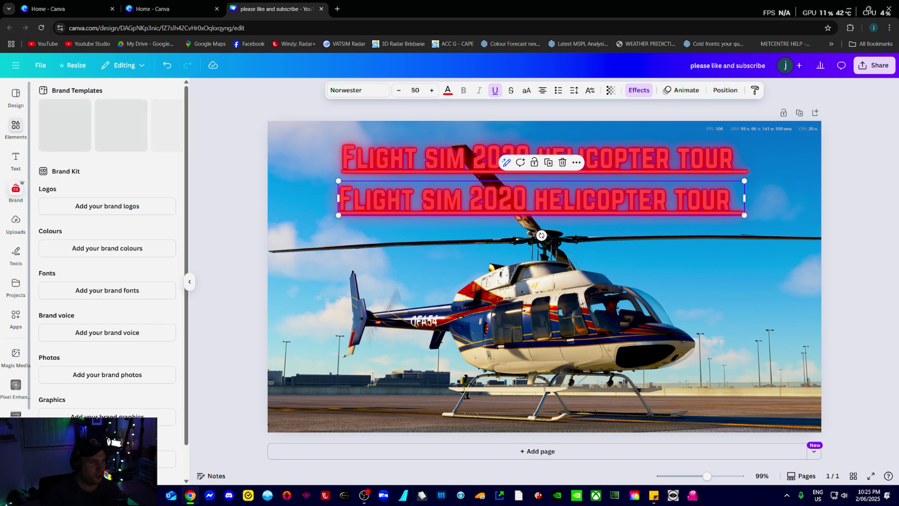
click(16, 129)
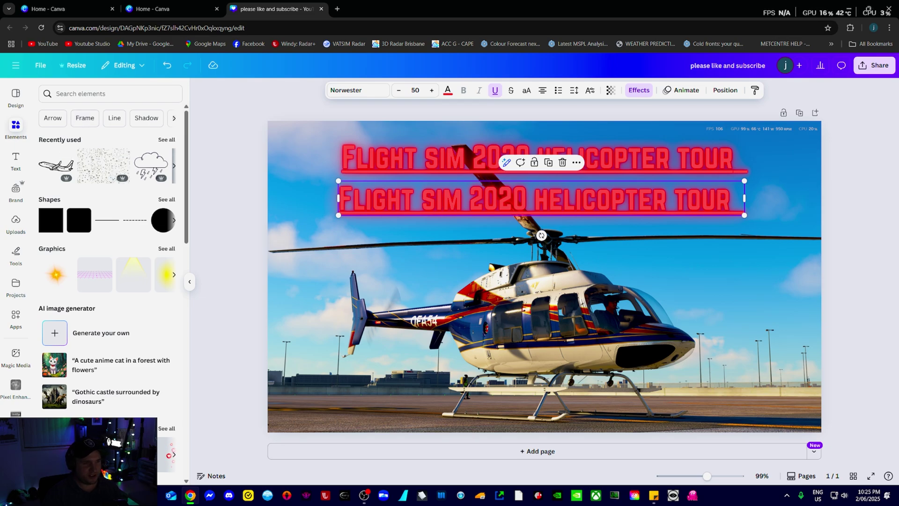
drag(541, 199, 528, 225)
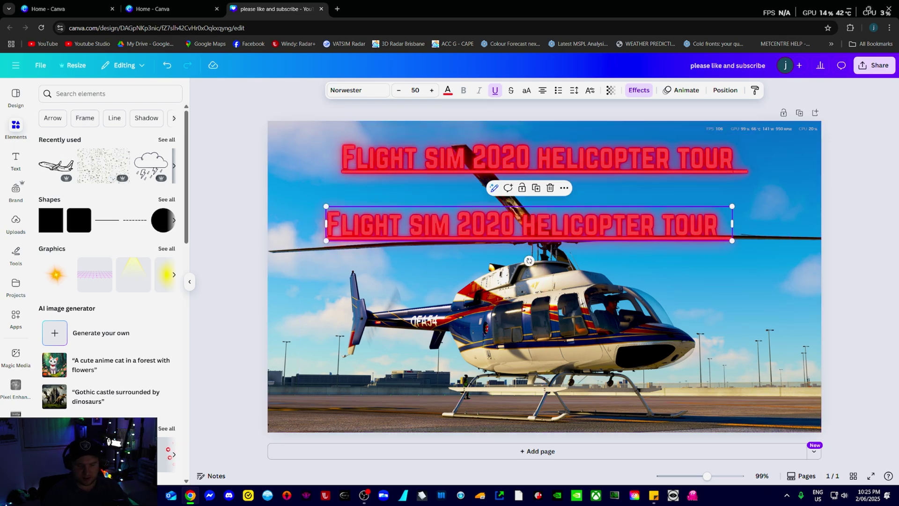
key(Return)
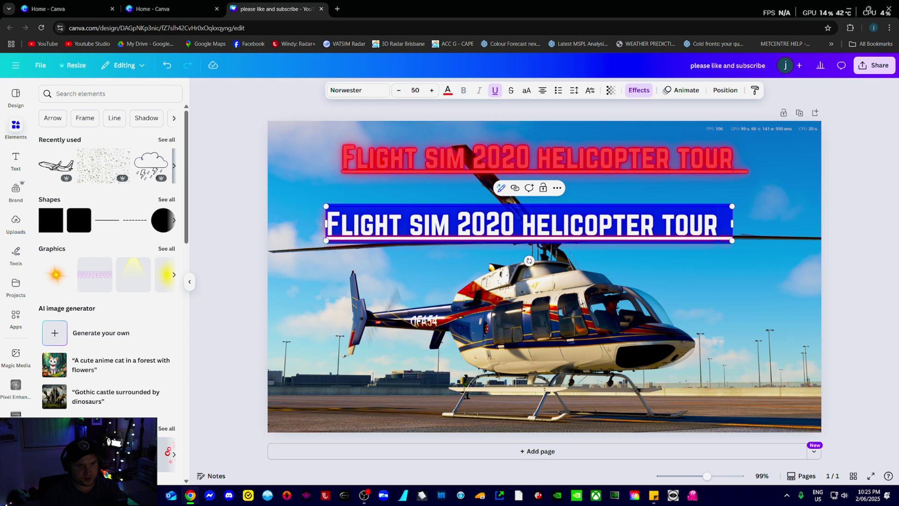
key(BackSpace)
Add the recently used airplane line drawing and search the elements for "planes", showing all graphics
click(57, 167)
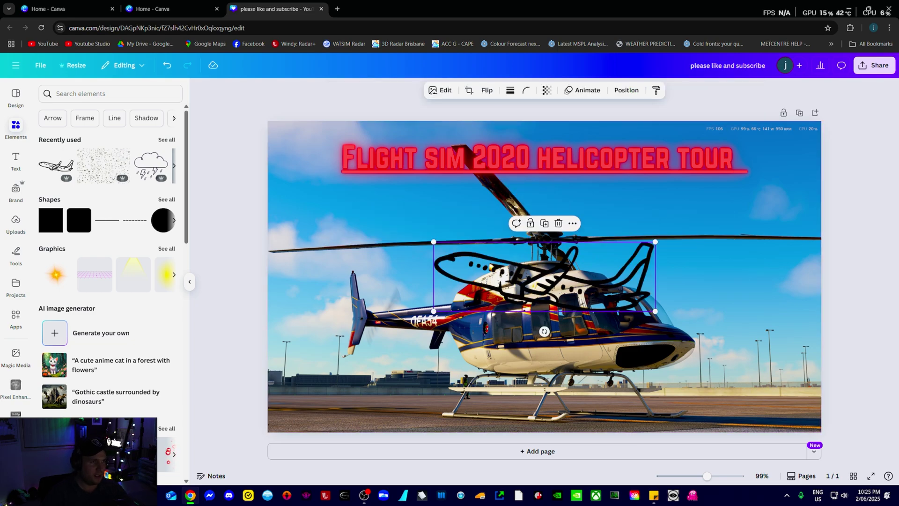
click(110, 94)
text(planes)
key(Return)
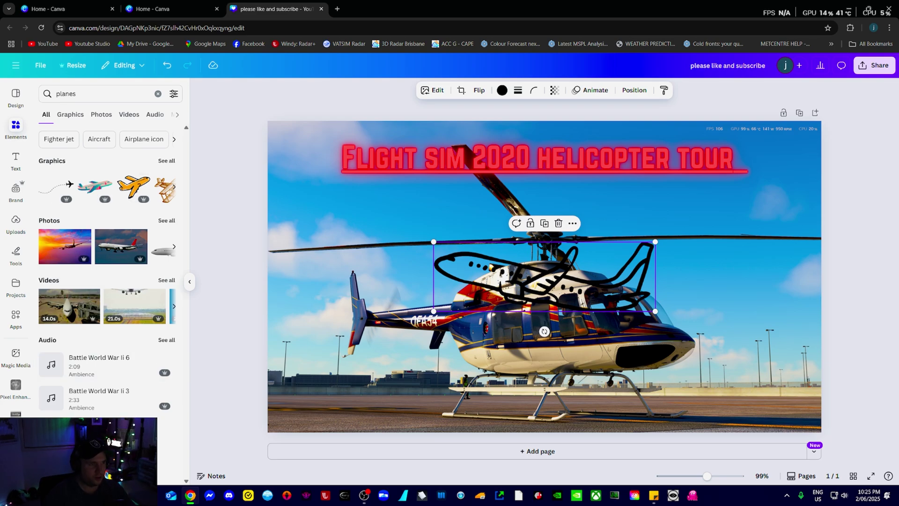
click(166, 160)
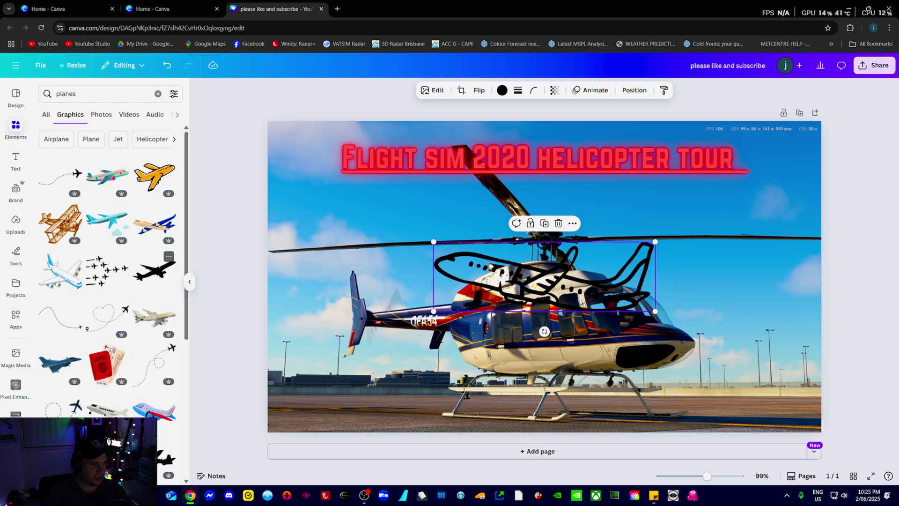
Add the simple black airplane outline graphic and place it in the image's lower-left corner
scroll(107, 272, down, 5)
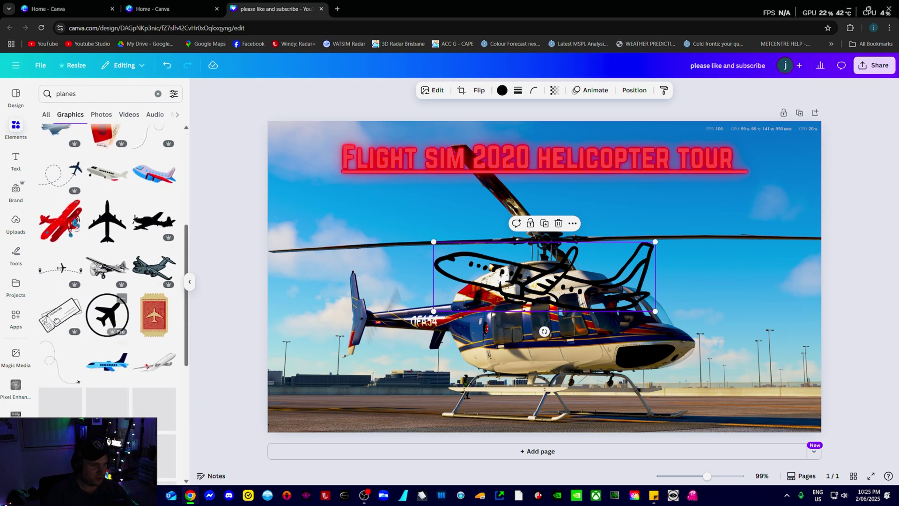
click(155, 403)
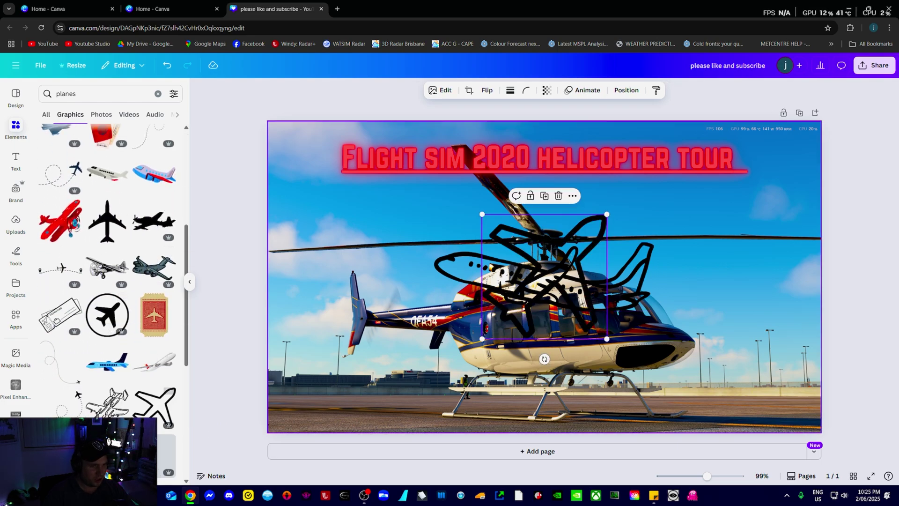
drag(544, 276, 330, 370)
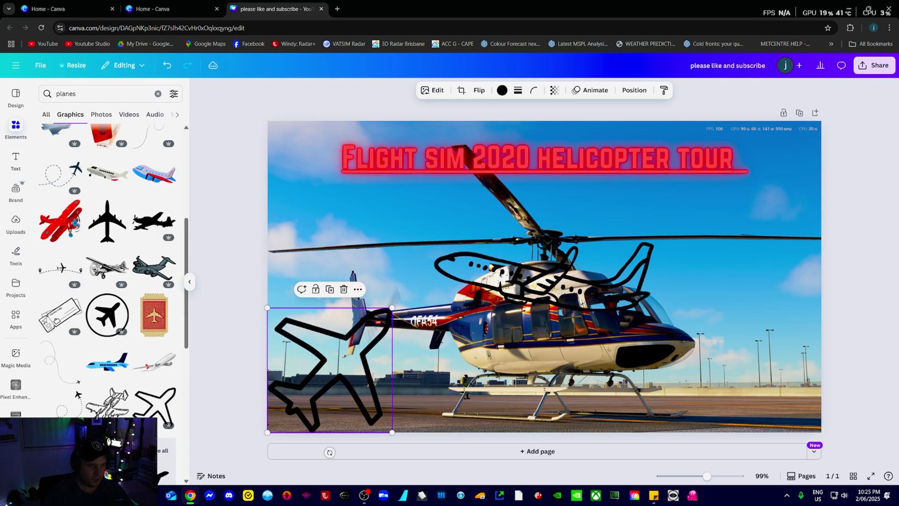
Try lime green on the corner airplane, recolour it red and check its stroke options
click(502, 90)
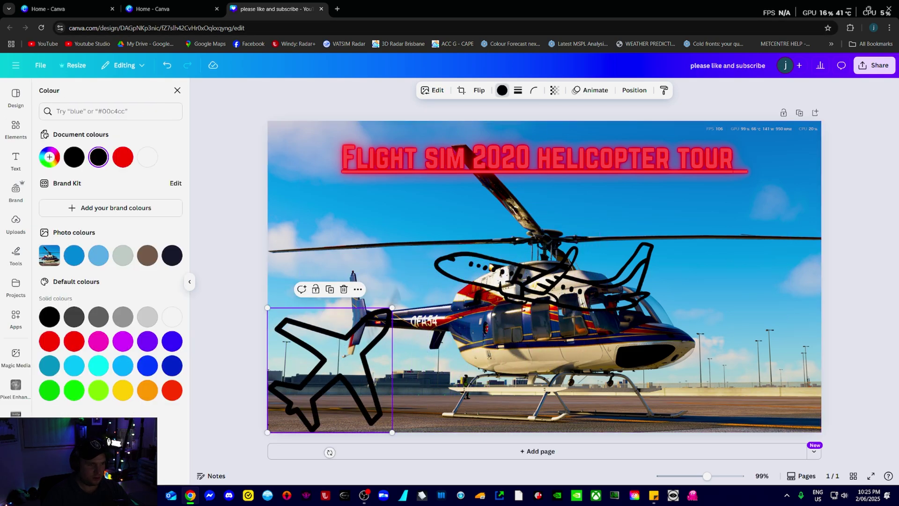
click(98, 390)
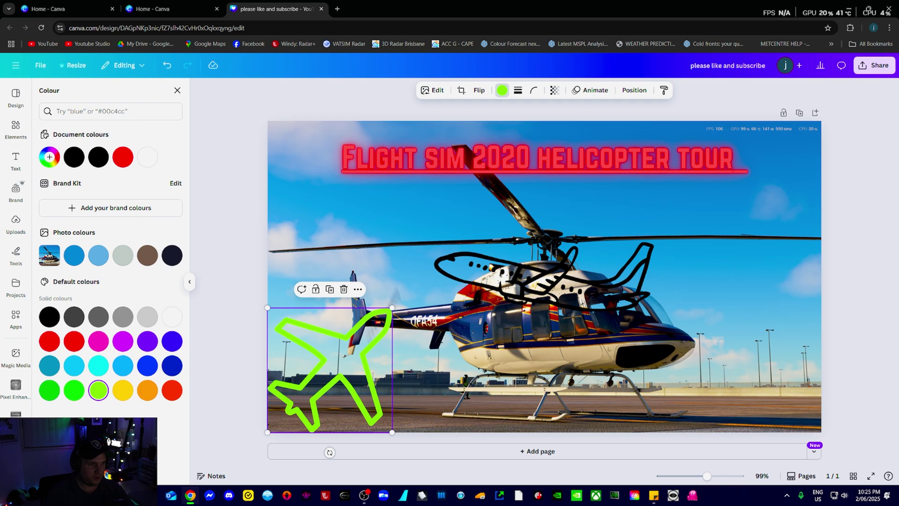
click(49, 341)
click(518, 90)
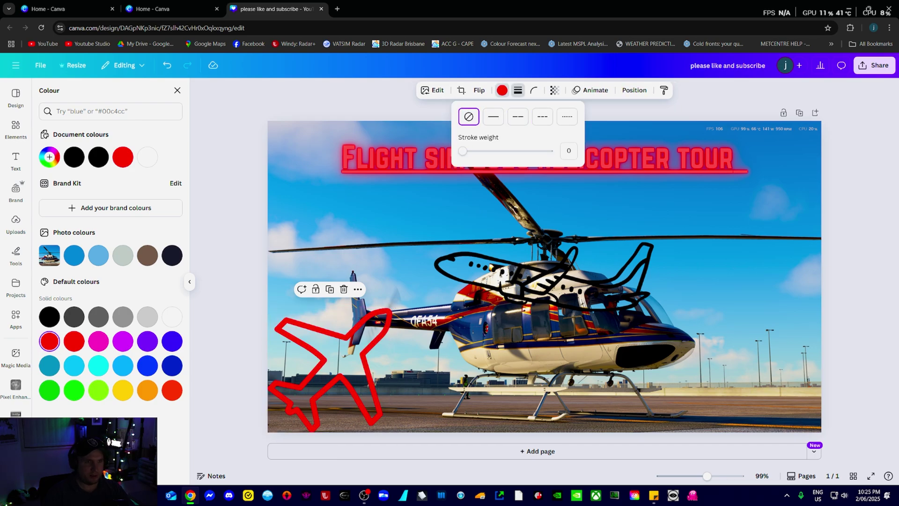
key(Escape)
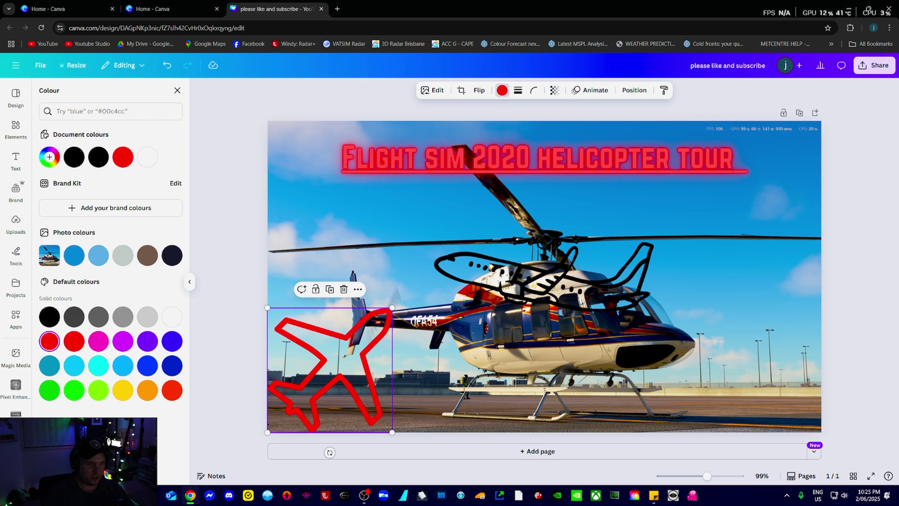
Shrink the red airplane to about half its size and place a copy in the image's lower-right corner
drag(392, 308, 332, 368)
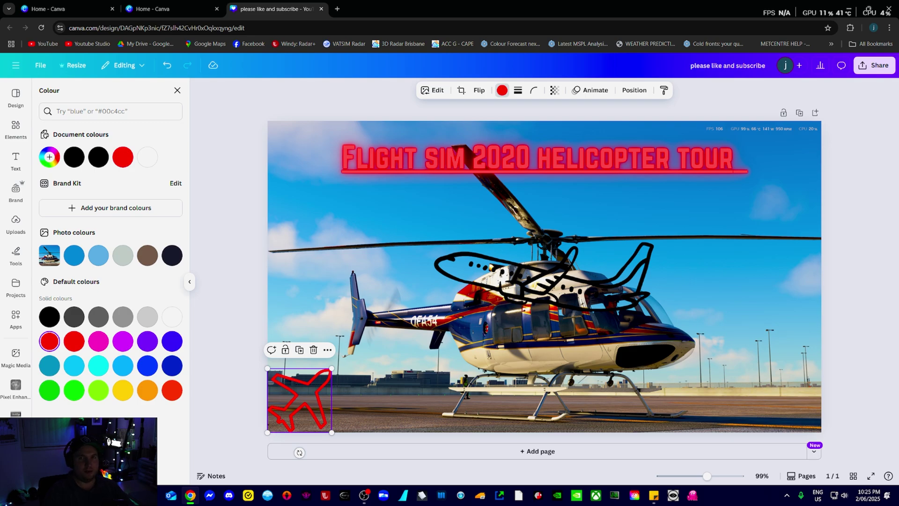
drag(299, 401, 789, 402)
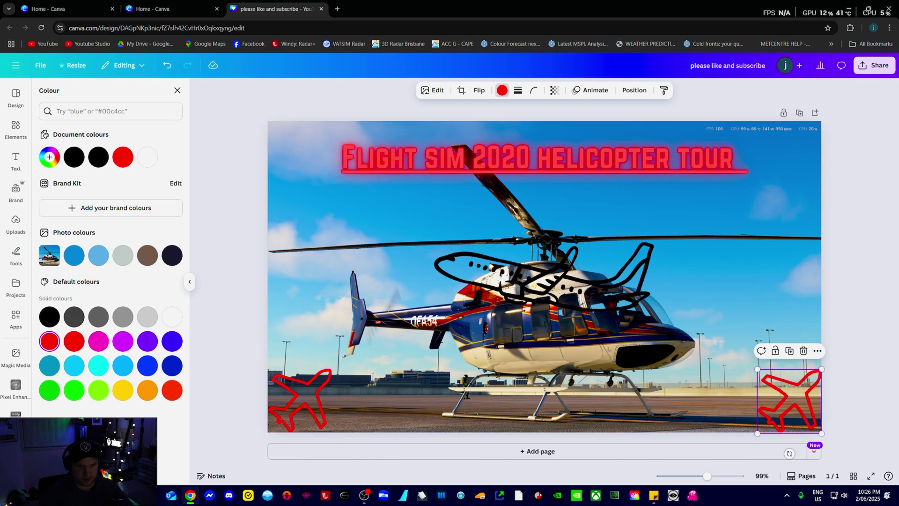
click(177, 90)
Move the black airplane line drawing from the helicopter up to the sky around the title's second half
drag(543, 277, 612, 159)
click(609, 225)
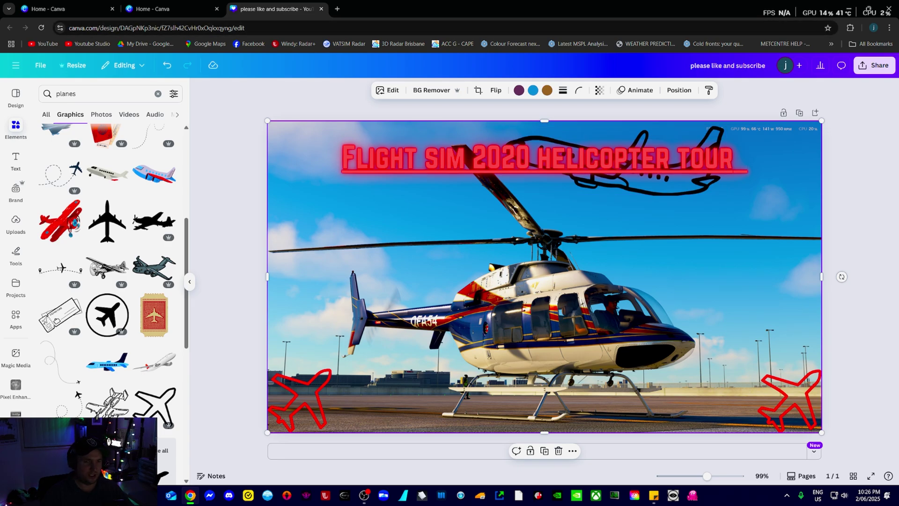
Shrink the browser window to uncover the desktop, reposition it and shift the four logo image files two columns along
drag(510, 7, 607, 130)
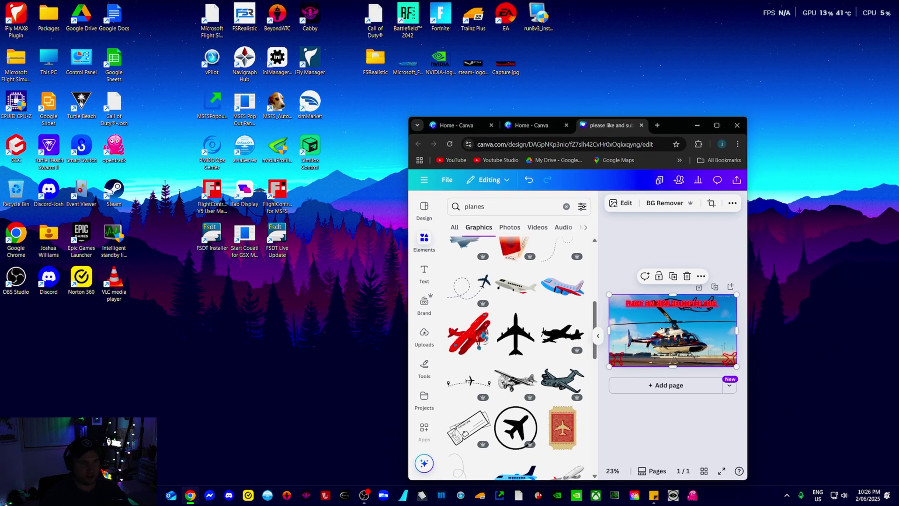
click(408, 65)
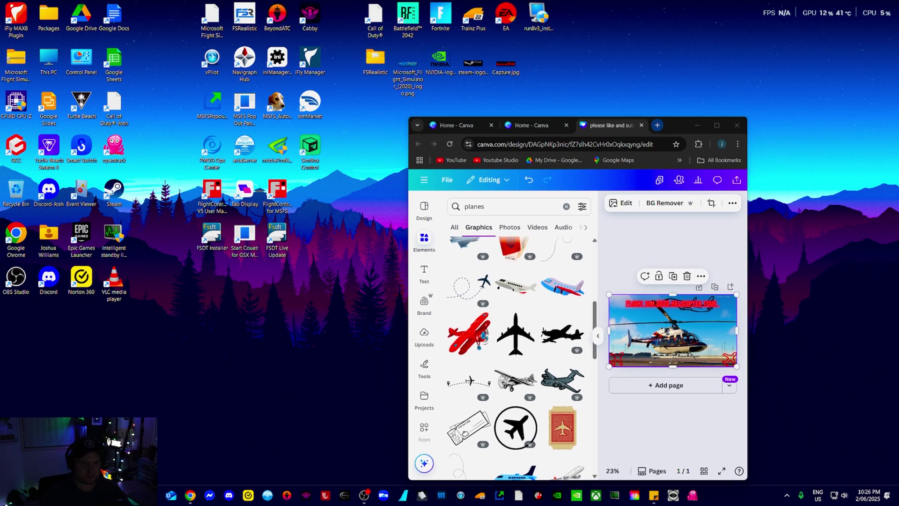
drag(674, 125, 599, 162)
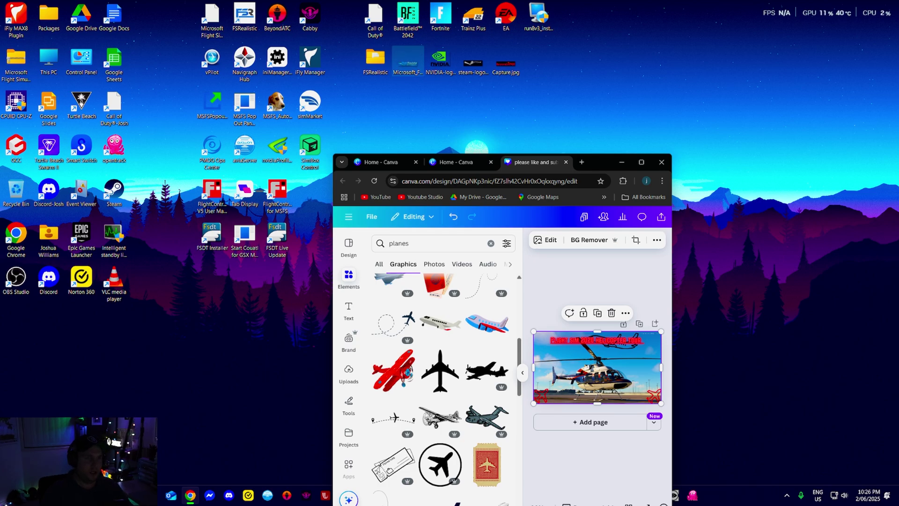
drag(394, 42, 571, 68)
click(580, 108)
click(505, 59)
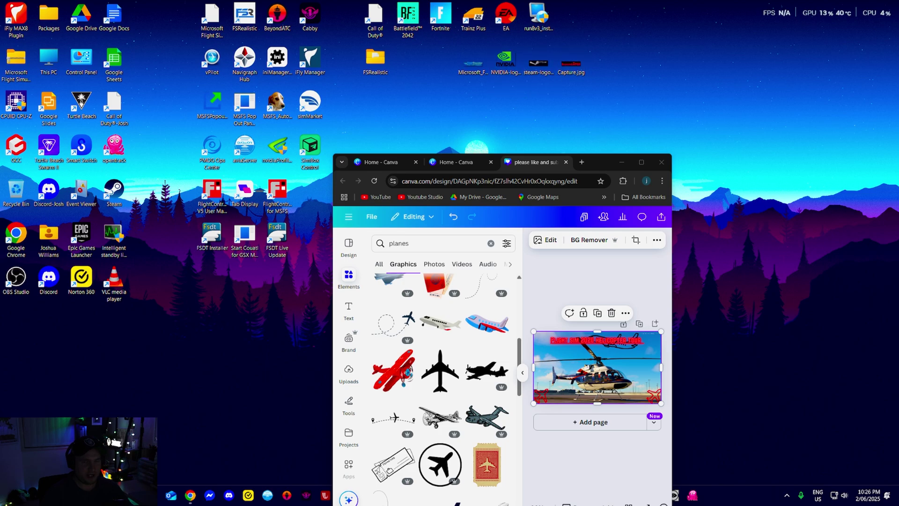
Add the Microsoft Flight Simulator 2024 logo PNG from the desktop to the thumbnail and maximise the browser window
right_click(613, 131)
key(Escape)
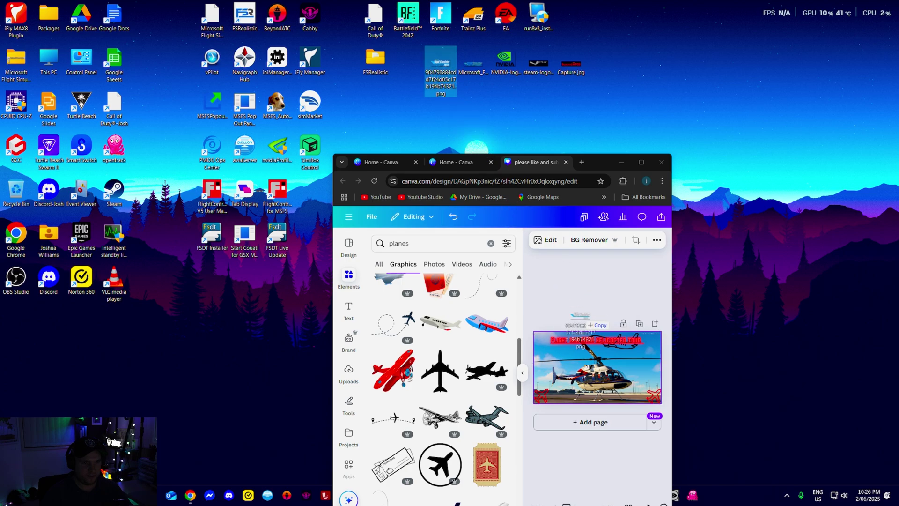
click(641, 162)
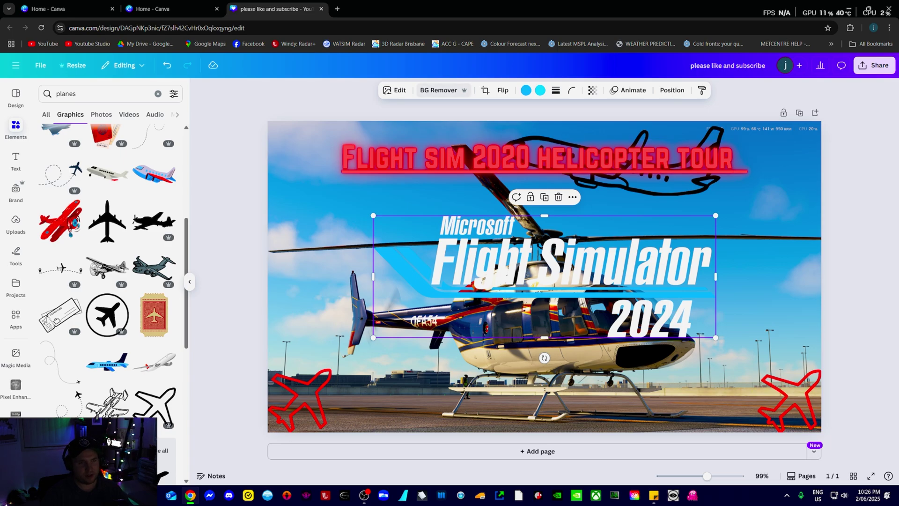
Try the background remover on the Flight Simulator 2024 logo and undo it
click(439, 89)
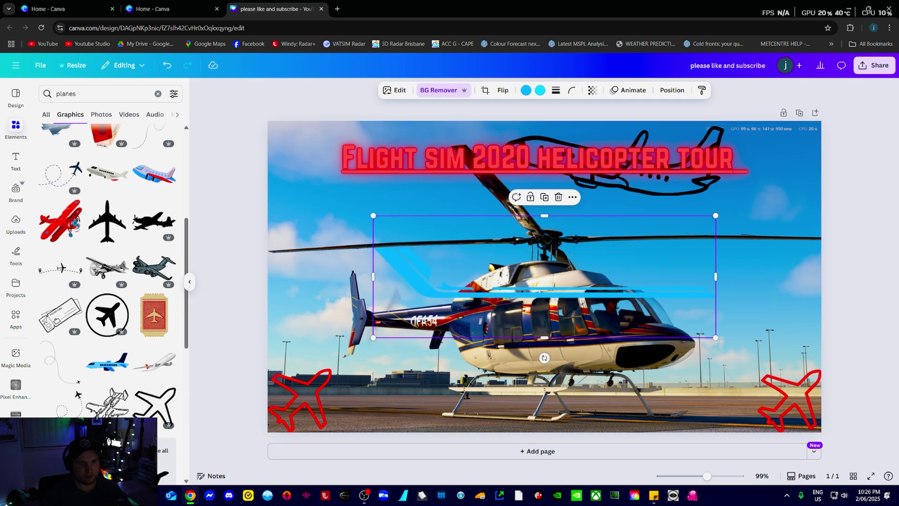
drag(544, 276, 521, 286)
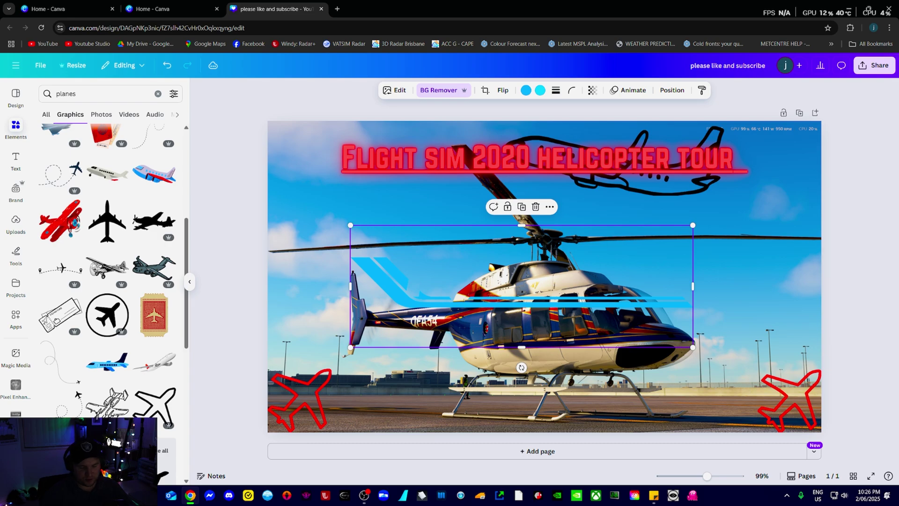
key(ctrl+z)
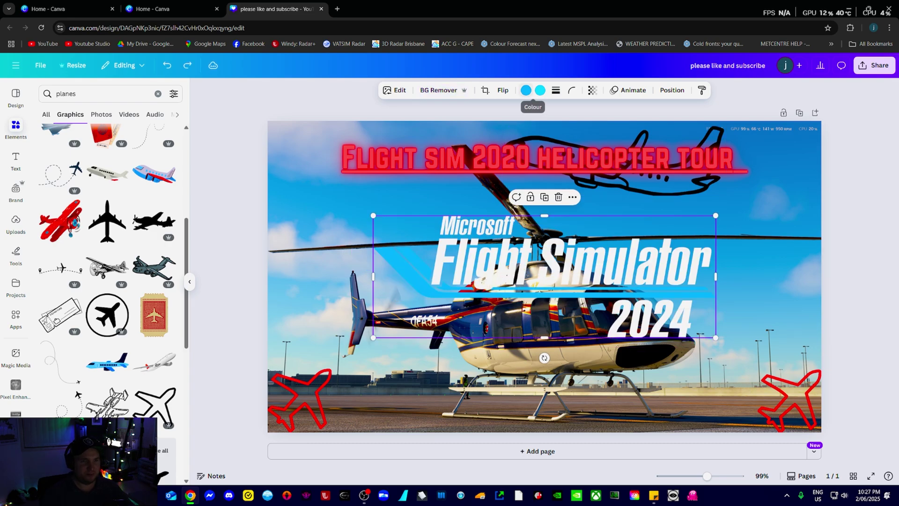
Try magenta as the logo's first stripe colour, with black and blue as its second colour
click(525, 91)
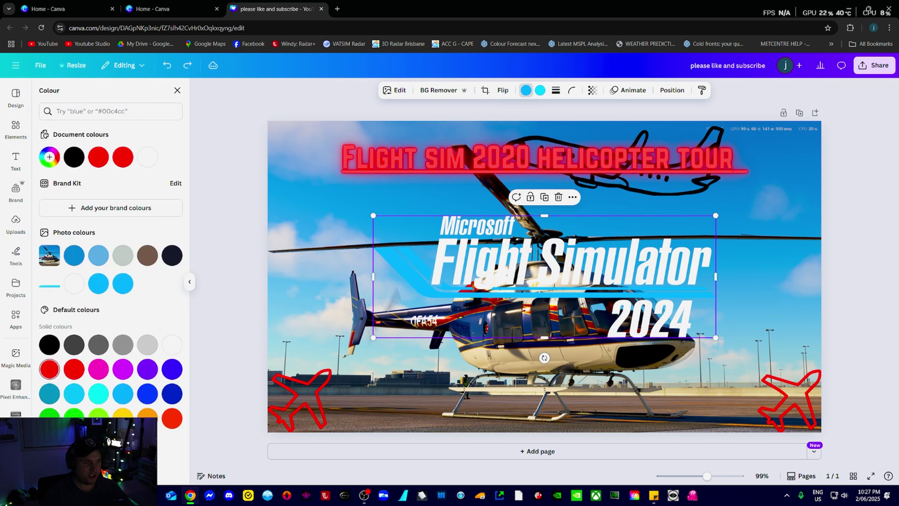
click(74, 369)
click(99, 369)
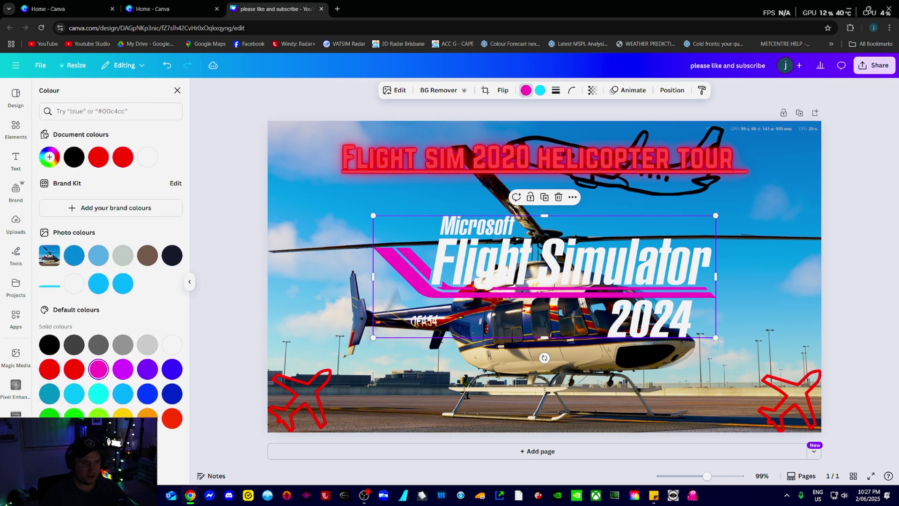
click(539, 90)
click(49, 344)
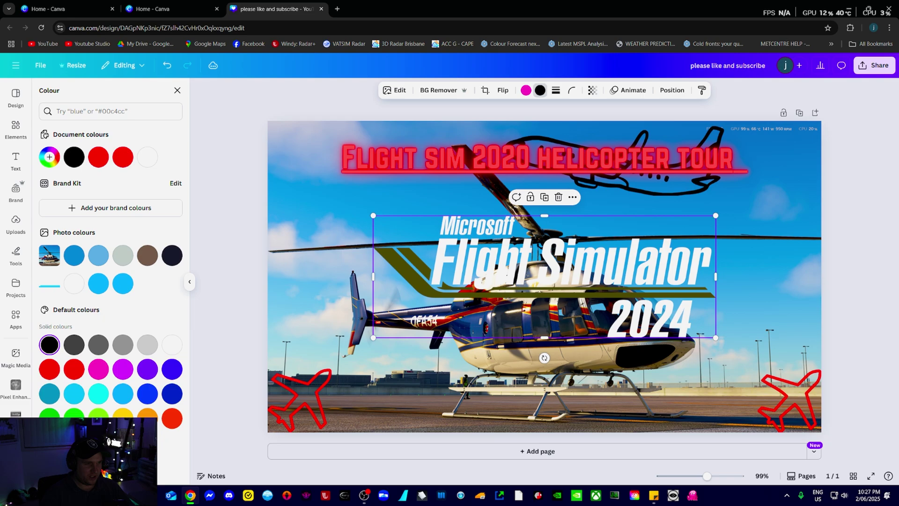
click(147, 393)
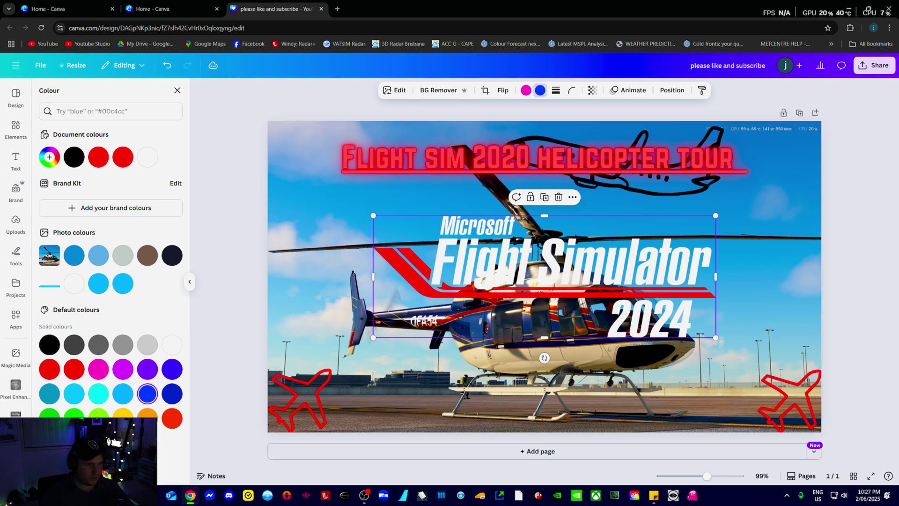
Set both stripe colours of the Flight Simulator logo to light blue shades
click(74, 393)
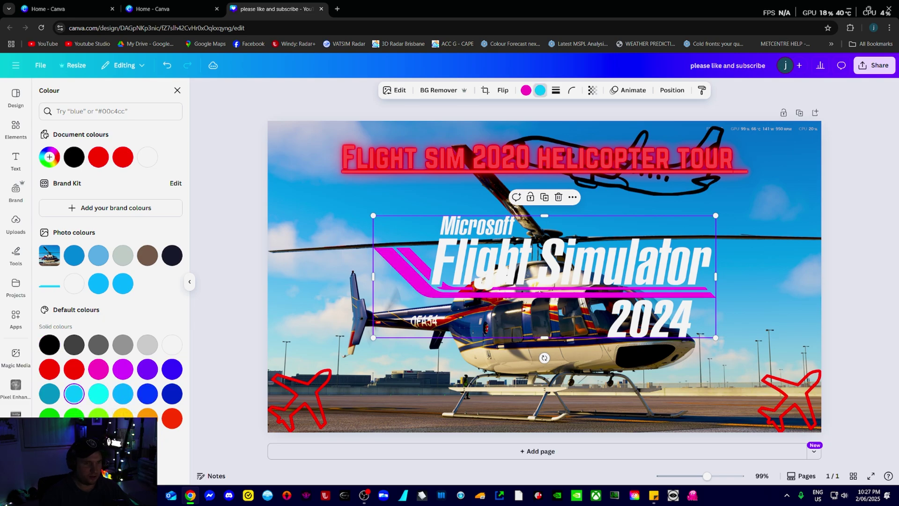
click(526, 90)
click(74, 394)
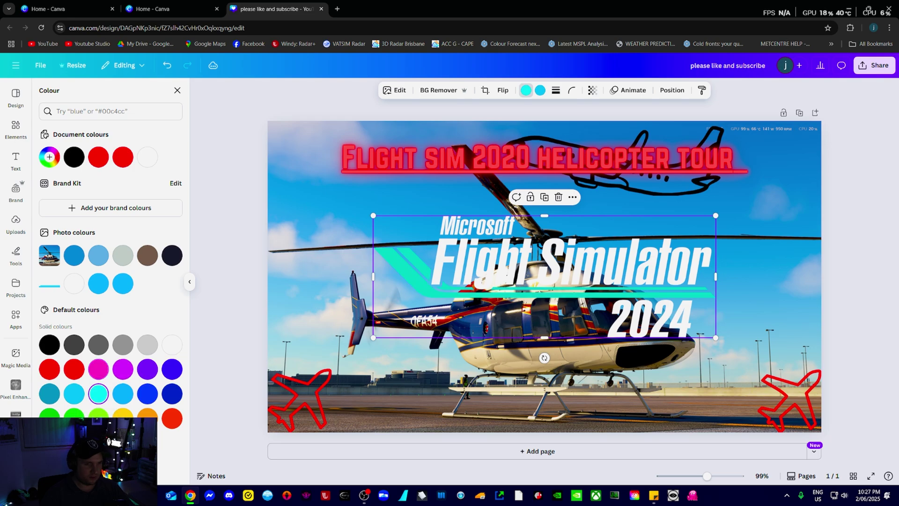
click(123, 393)
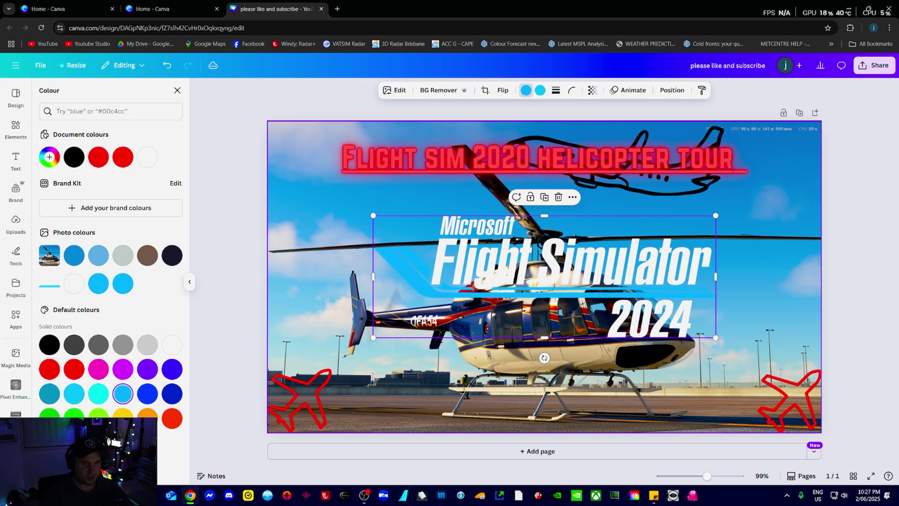
Shrink the Flight Simulator logo to less than half its size and place it in the image's upper-left corner
drag(716, 337, 567, 284)
drag(468, 248, 342, 148)
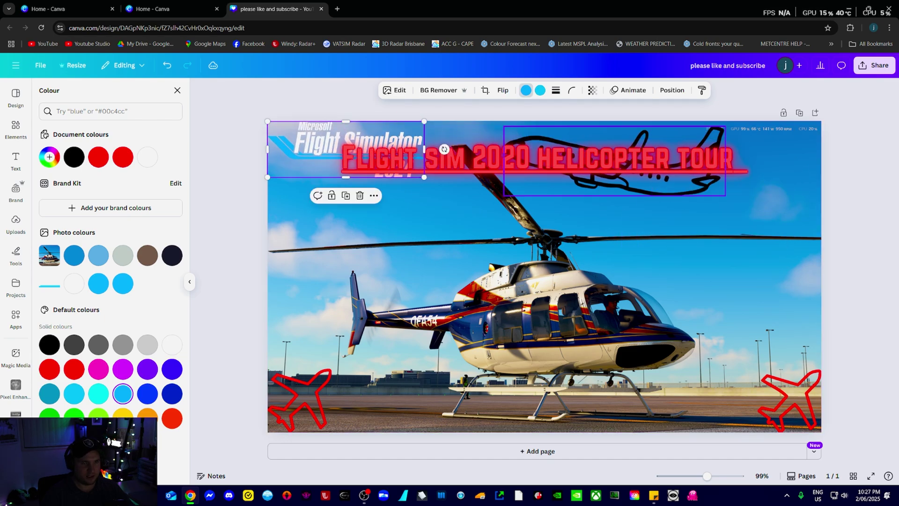
Move the red neon title down over the rotor and the black airplane drawing into the image's upper-right corner
click(435, 147)
drag(543, 158, 543, 229)
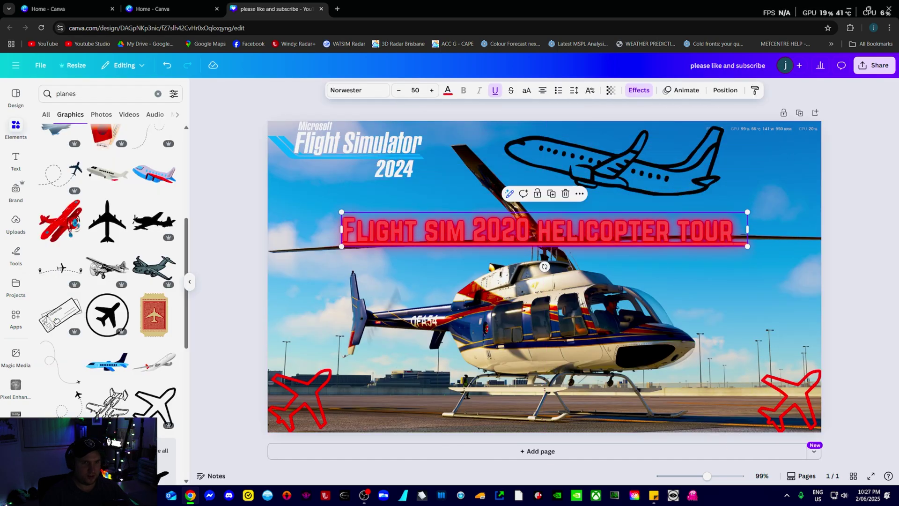
drag(615, 162, 711, 155)
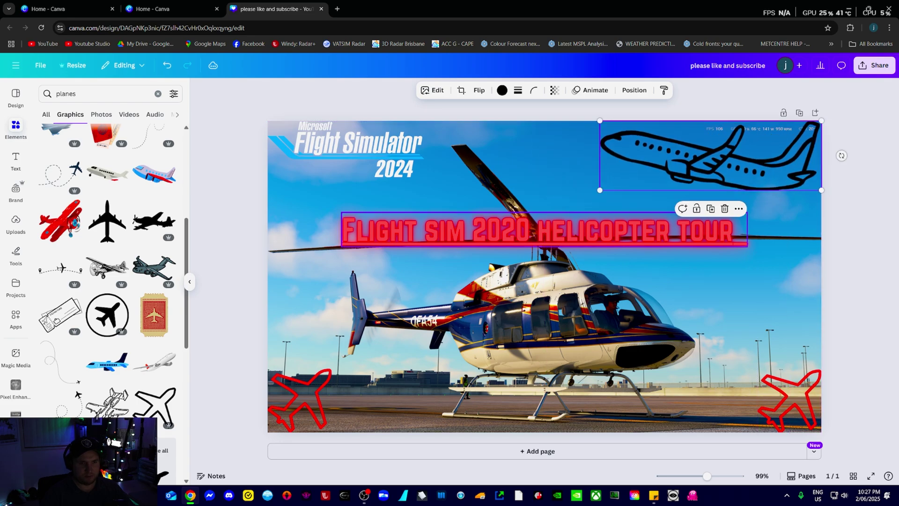
click(855, 262)
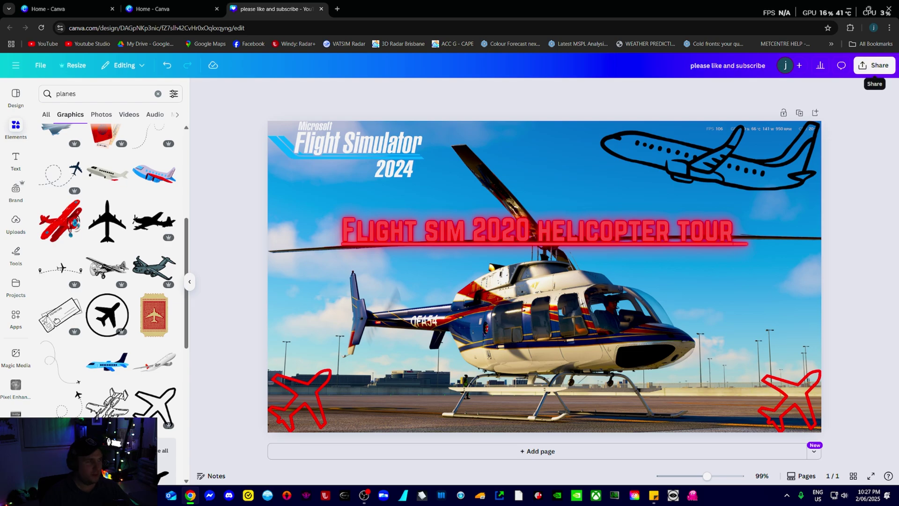
Set up the design's download as a JPG with quality 100
click(874, 65)
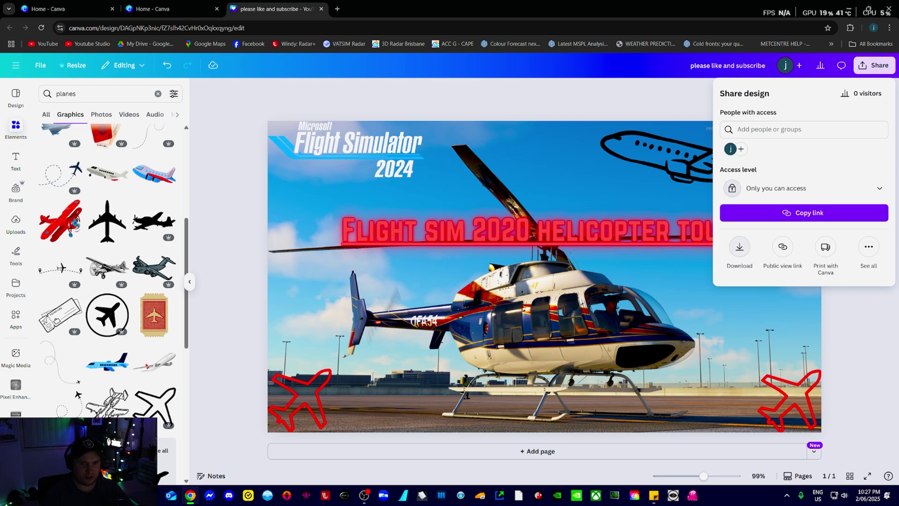
click(739, 247)
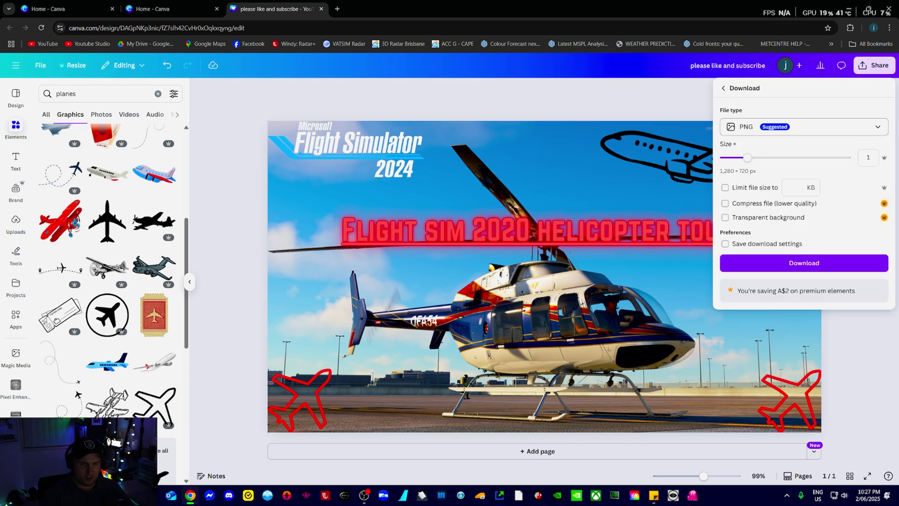
click(804, 126)
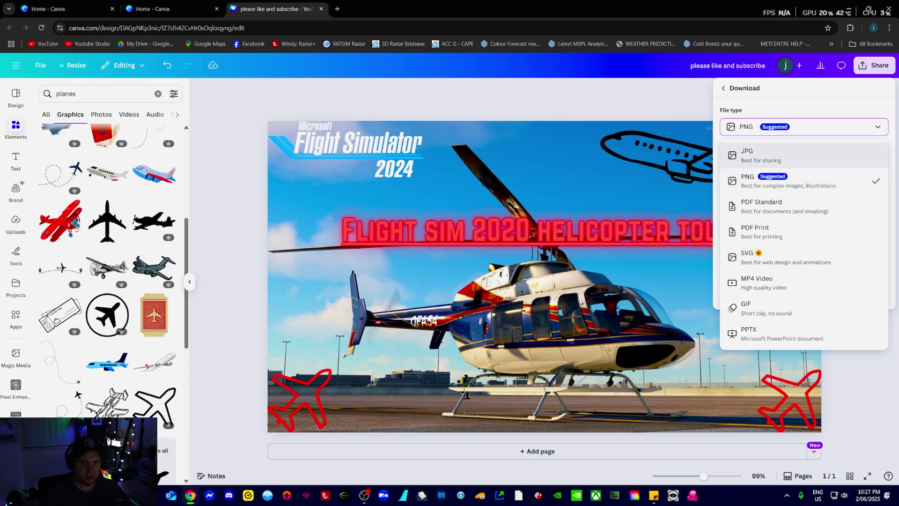
click(760, 155)
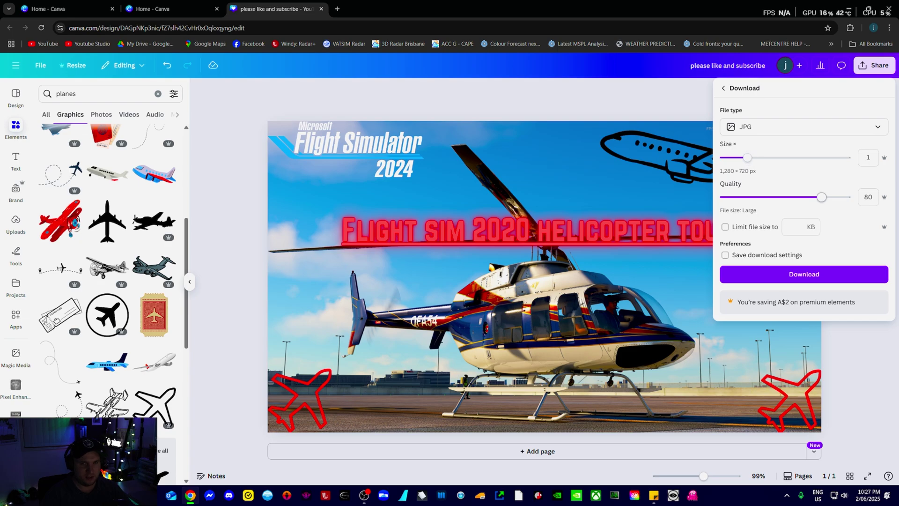
drag(821, 197, 846, 197)
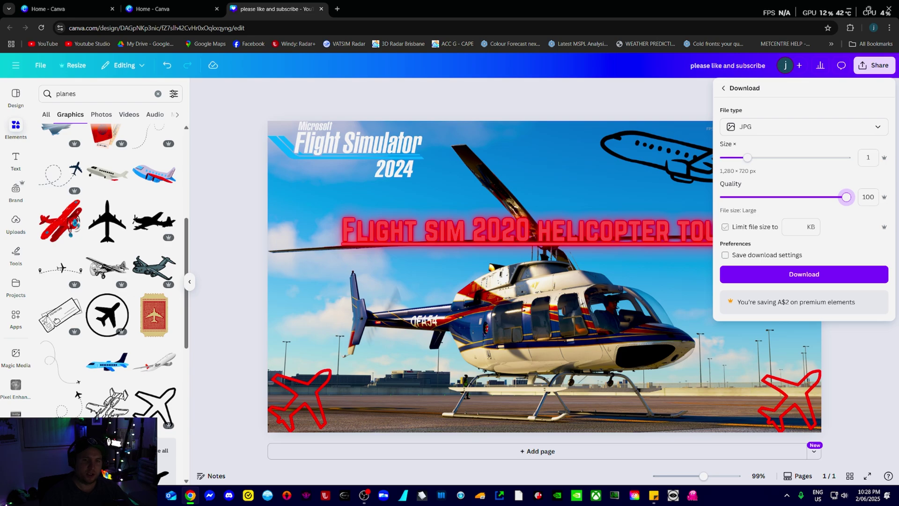
Limit the file size to 3 KB and download the thumbnail
click(724, 226)
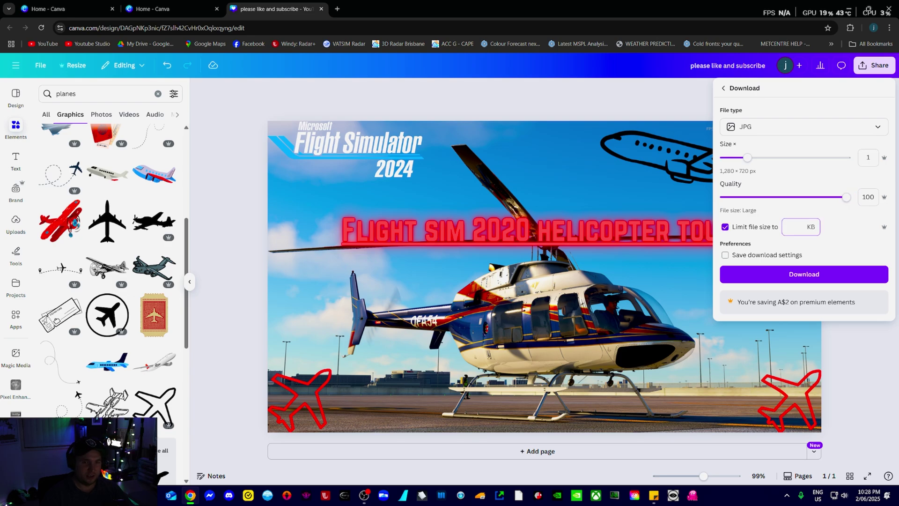
text(3)
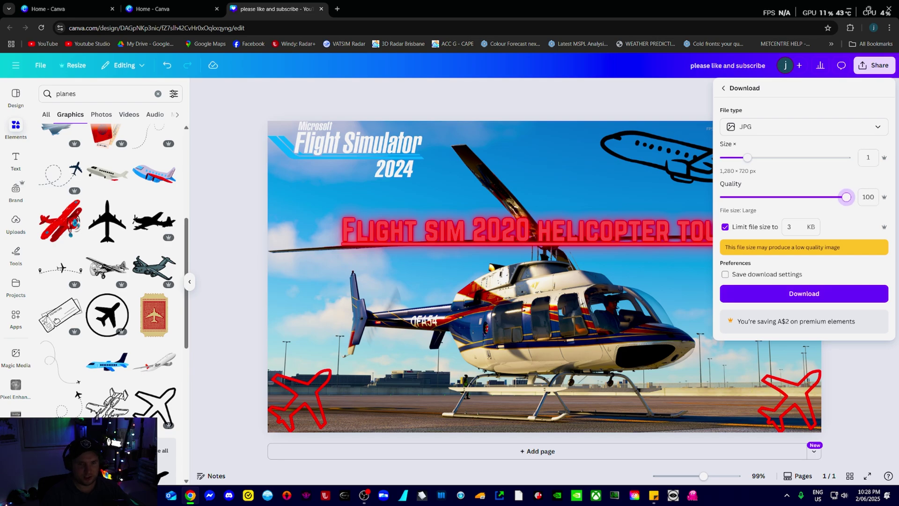
click(804, 293)
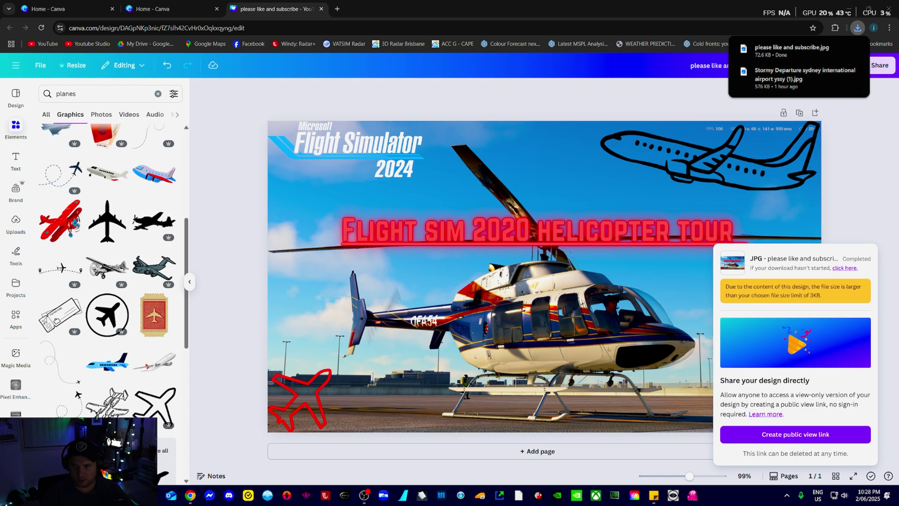
Open the downloaded please like and subscribe.jpg, examine its image quality up close and close the viewer
click(777, 51)
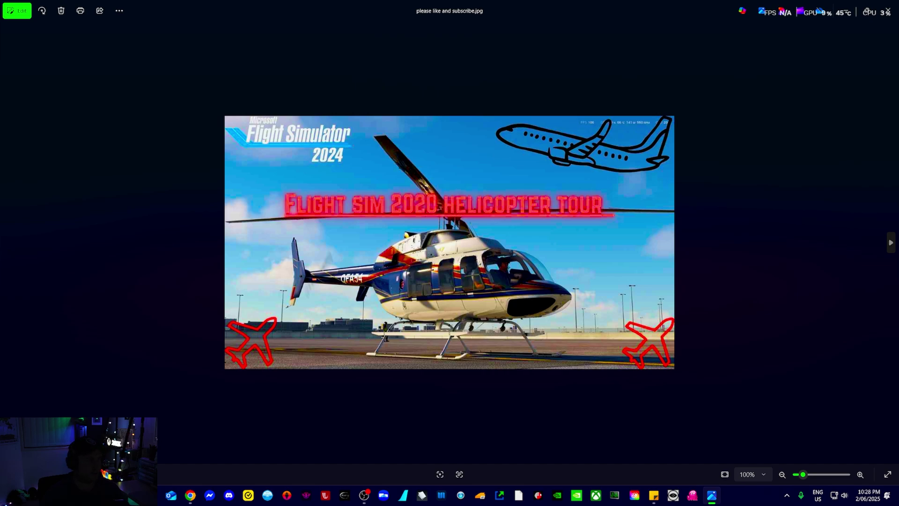
scroll(449, 243, up, 6)
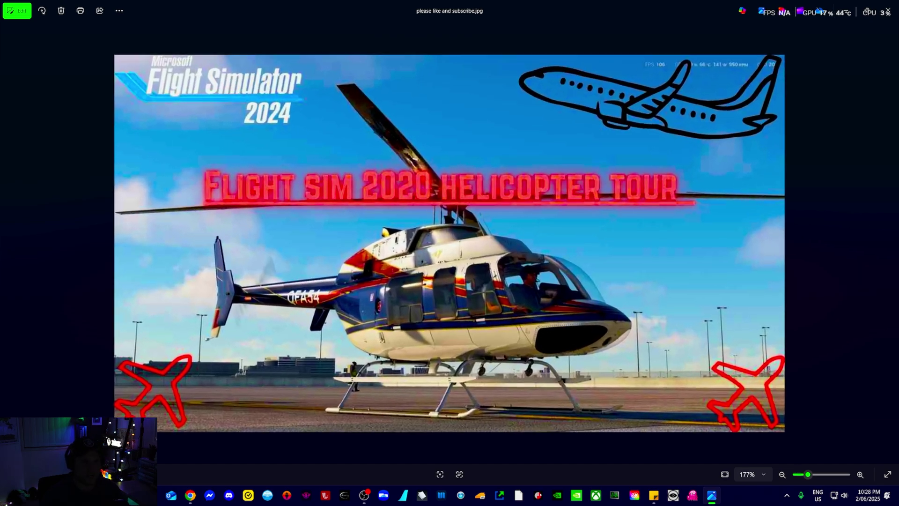
scroll(449, 243, down, 2)
scroll(450, 243, up, 1)
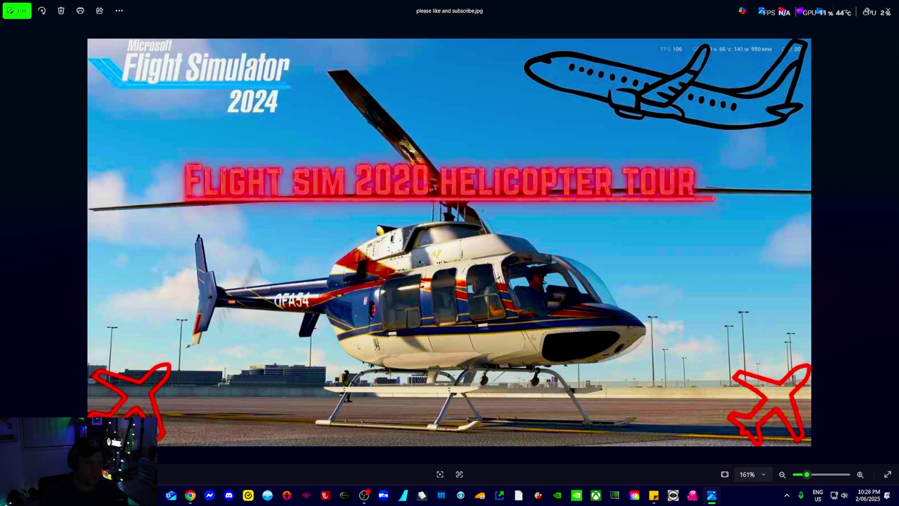
scroll(450, 242, down, 5)
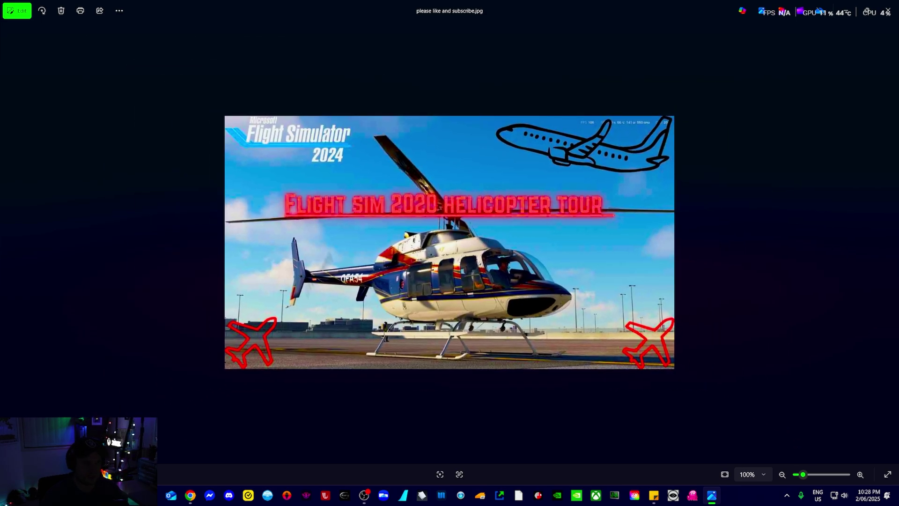
click(887, 11)
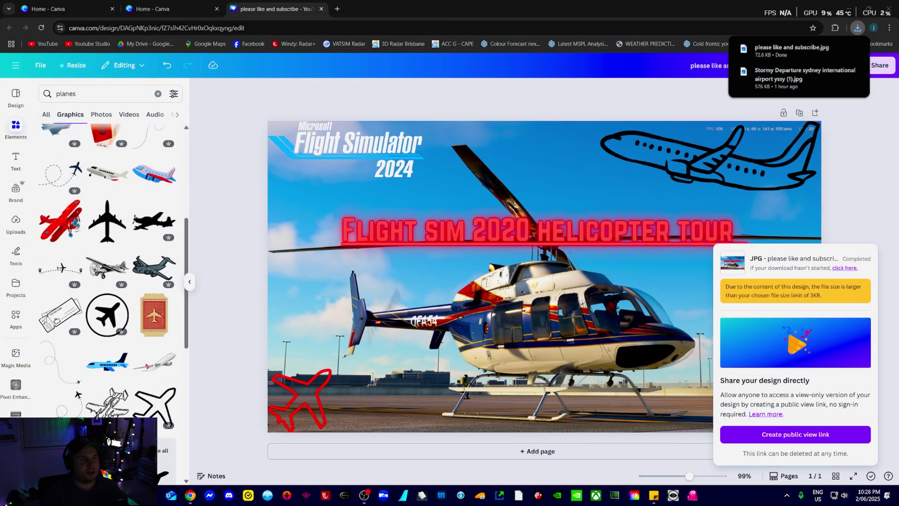
Close the second Canva home page beside the thumbnail design
click(171, 9)
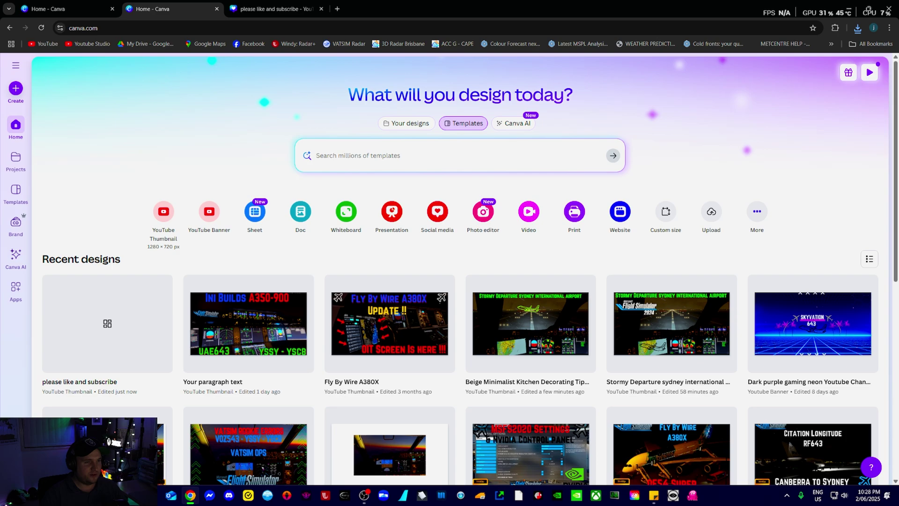
key(ctrl+w)
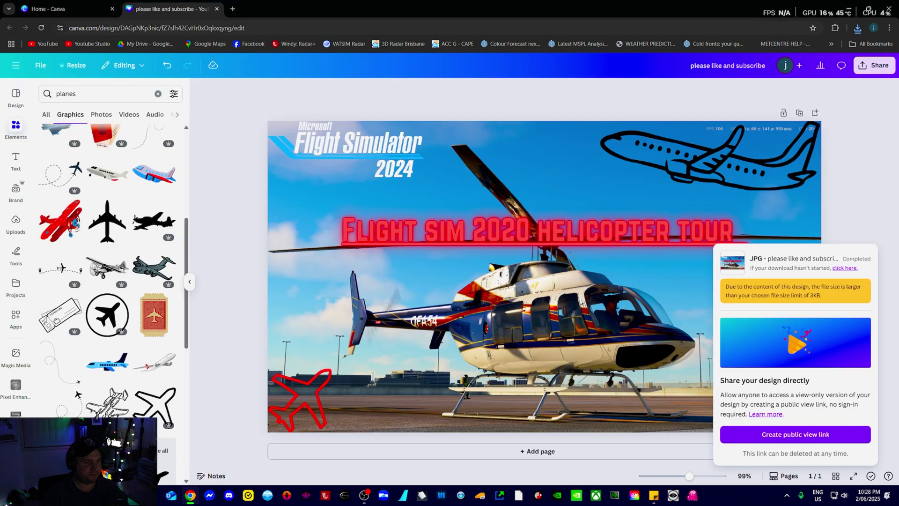
Dismiss the completed JPG download notice to uncover the whole thumbnail design
key(Escape)
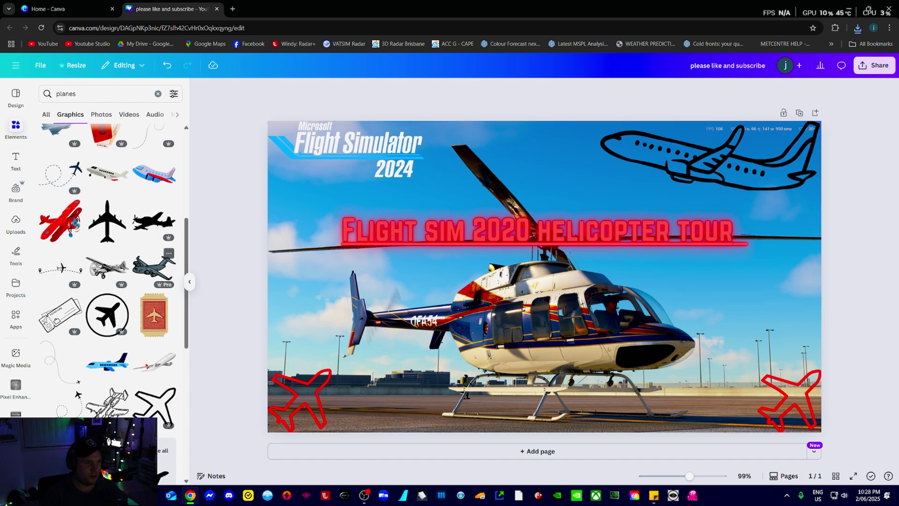
drag(154, 268, 544, 184)
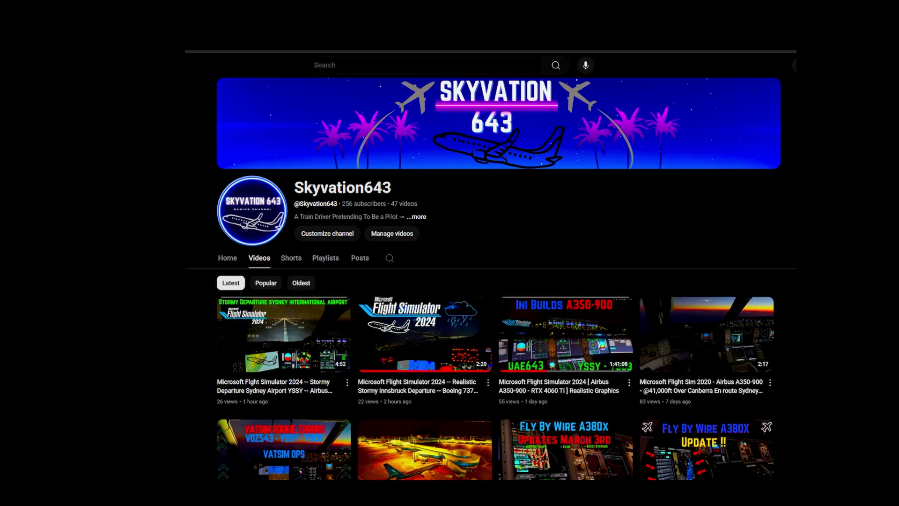
Look through the Skyvation643 channel's latest videos and their thumbnails, from the newest down to the older uploads
scroll(491, 279, down, 2)
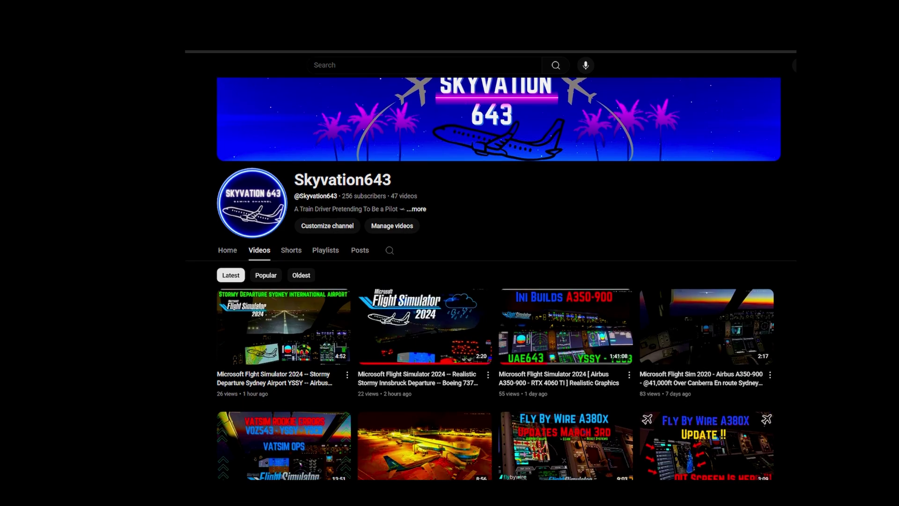
scroll(491, 278, down, 3)
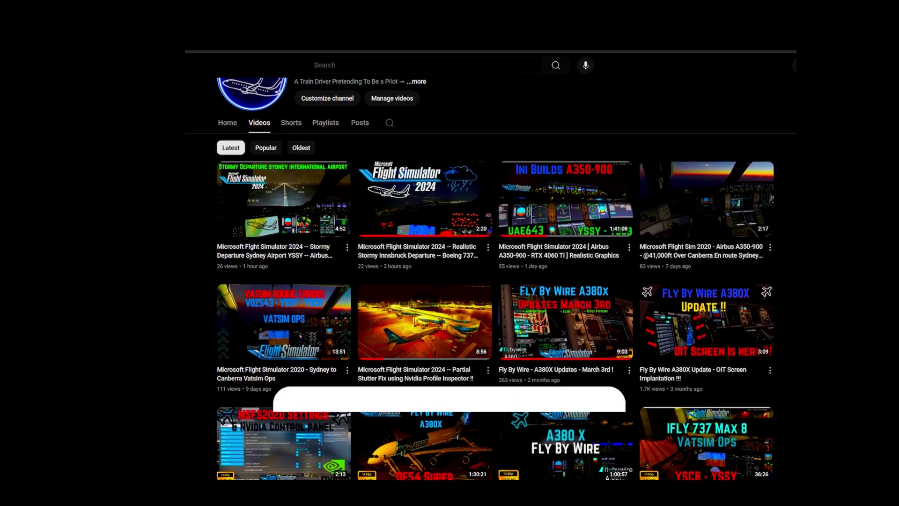
scroll(491, 279, down, 3)
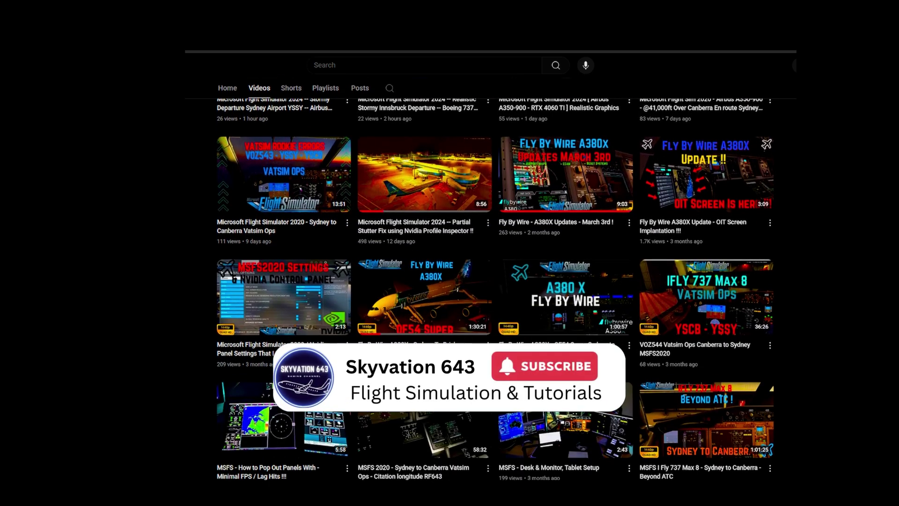
scroll(490, 279, down, 4)
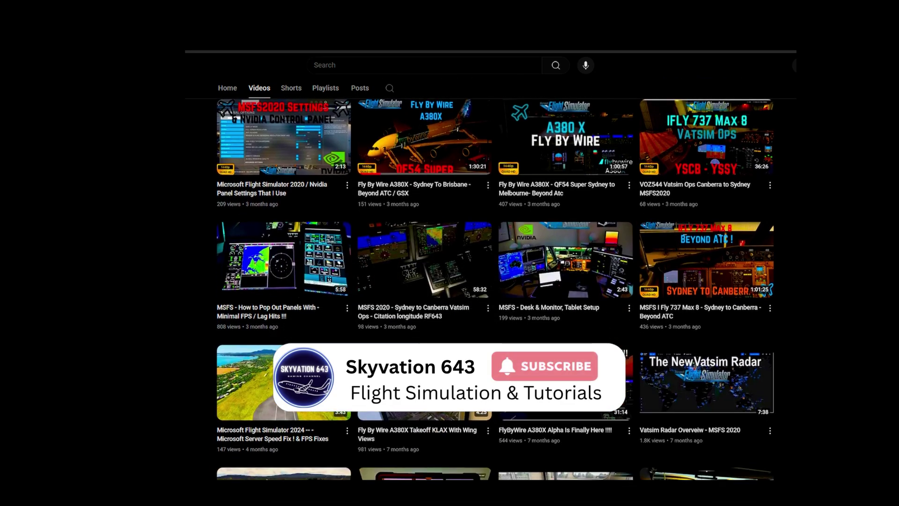
scroll(491, 278, down, 6)
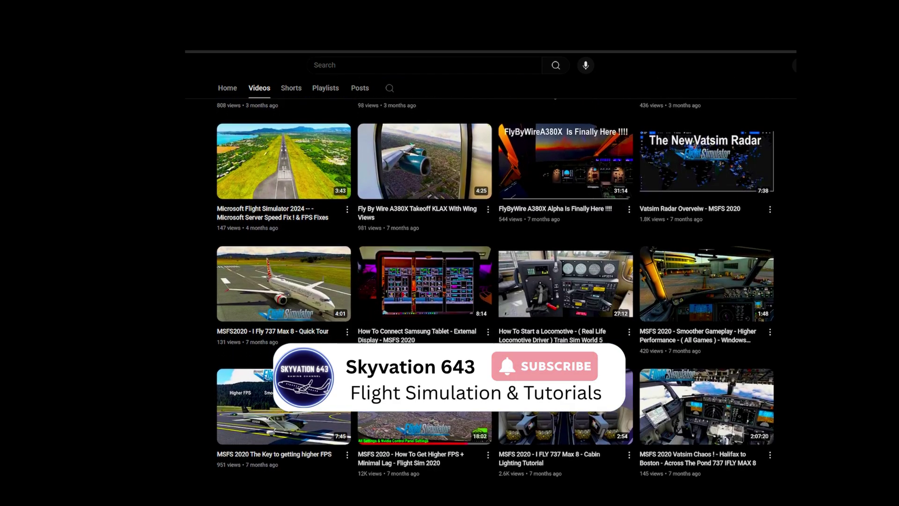
scroll(491, 279, down, 4)
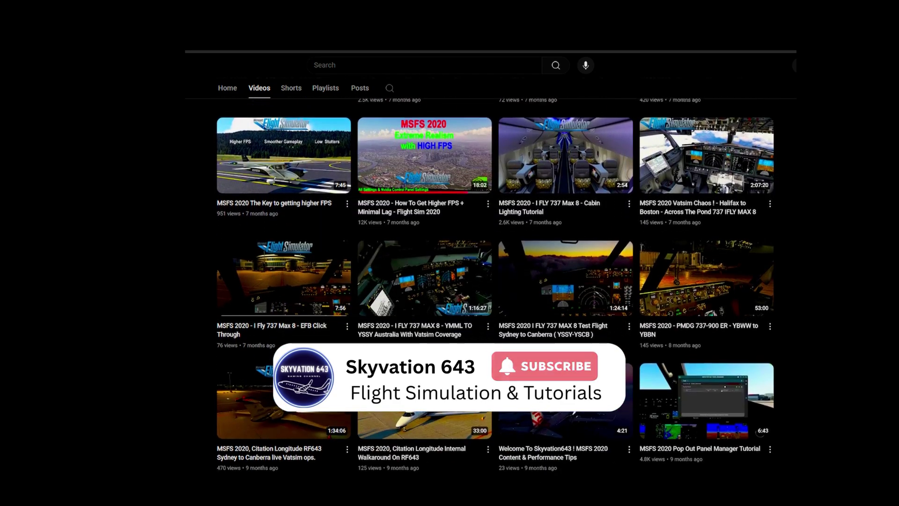